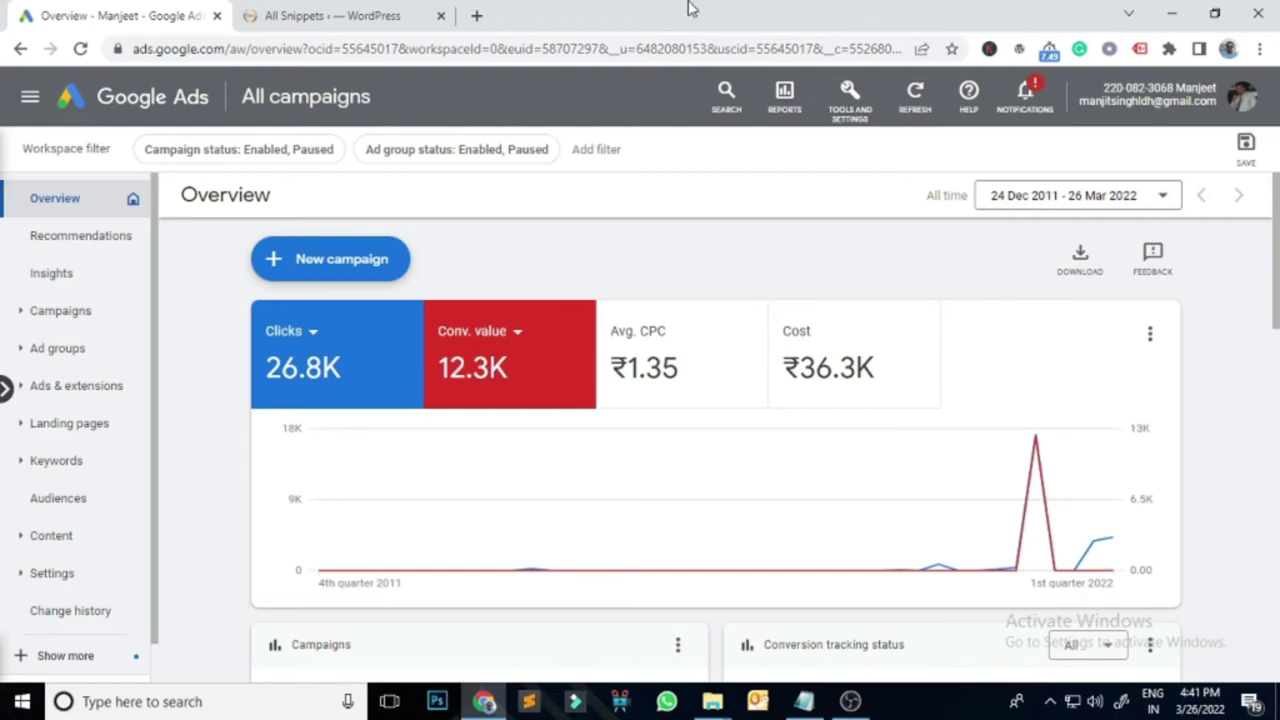
Open tgmacad.com in a new tab and view the enrolment form on its Free Networking Course page
click(476, 15)
text(tg)
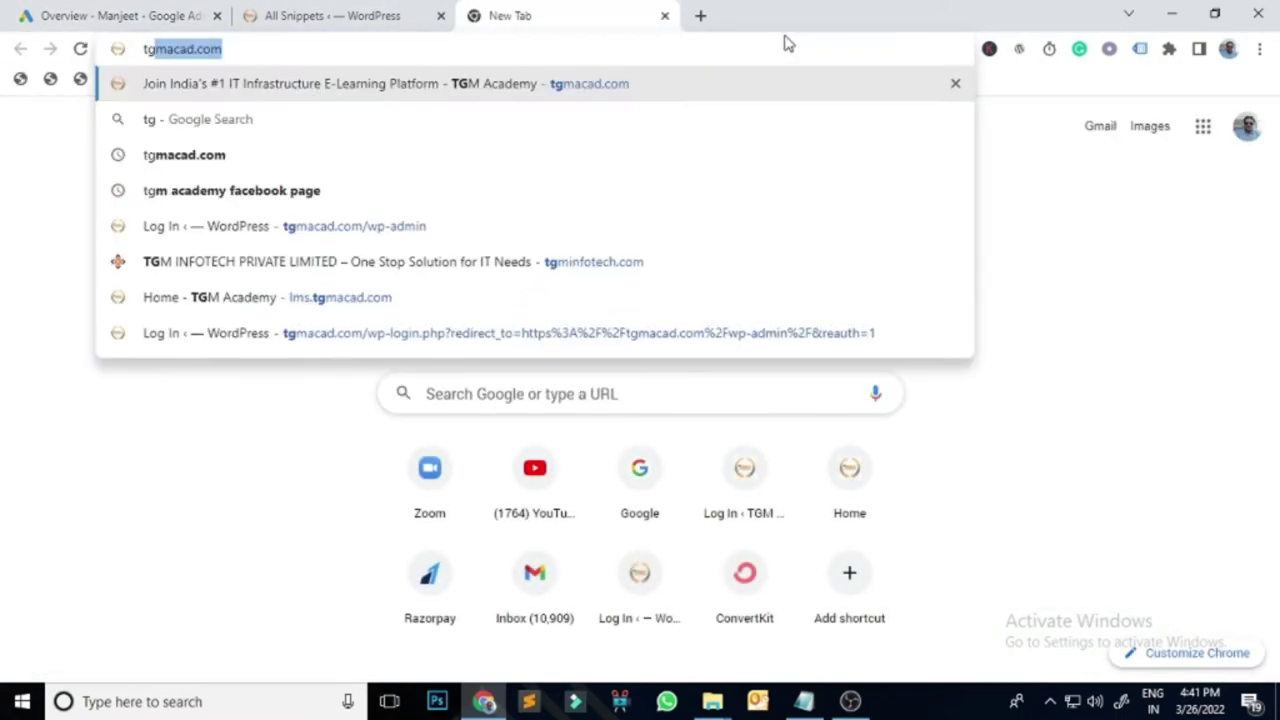
key(Return)
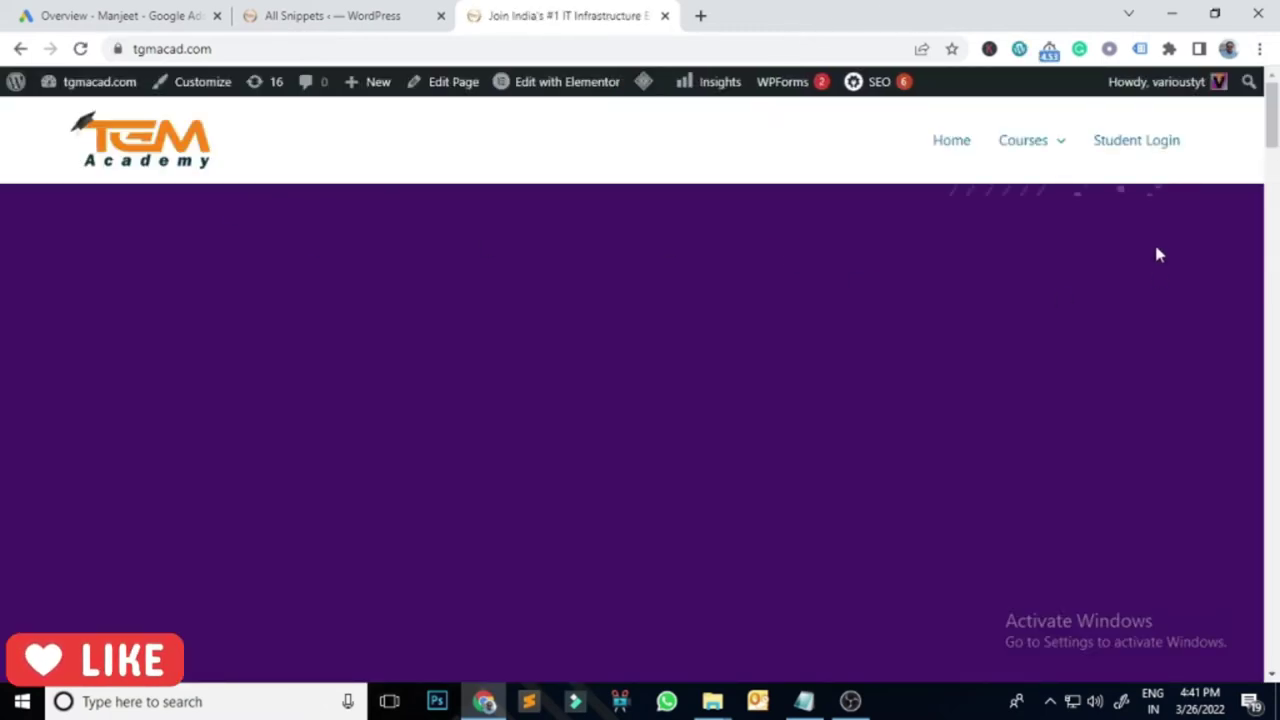
mouse_move(1049, 151)
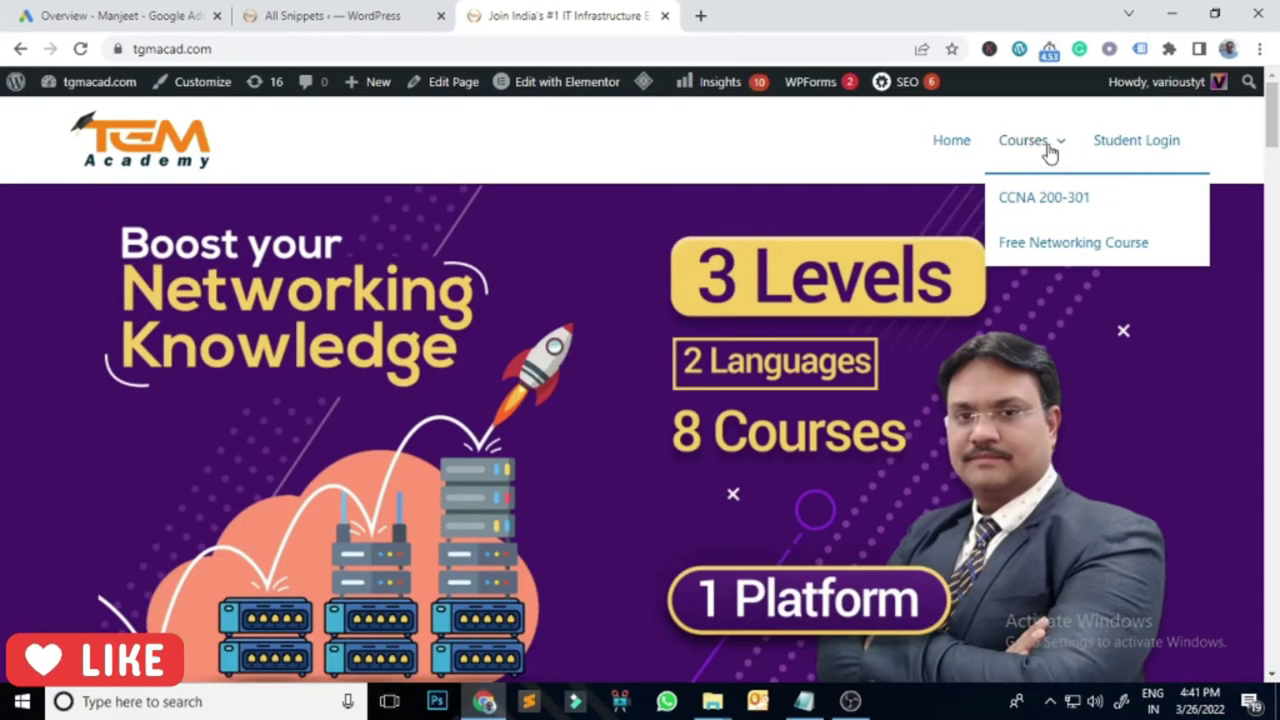
click(1043, 245)
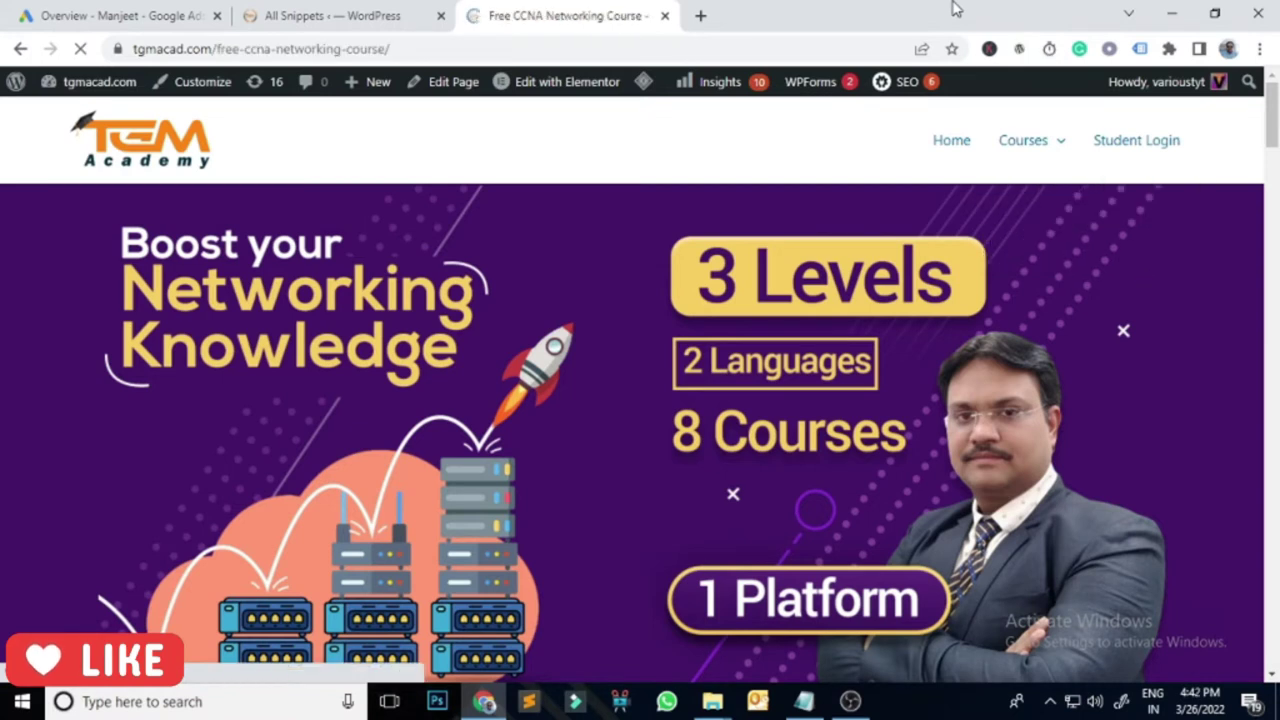
scroll(1197, 286, down, 3)
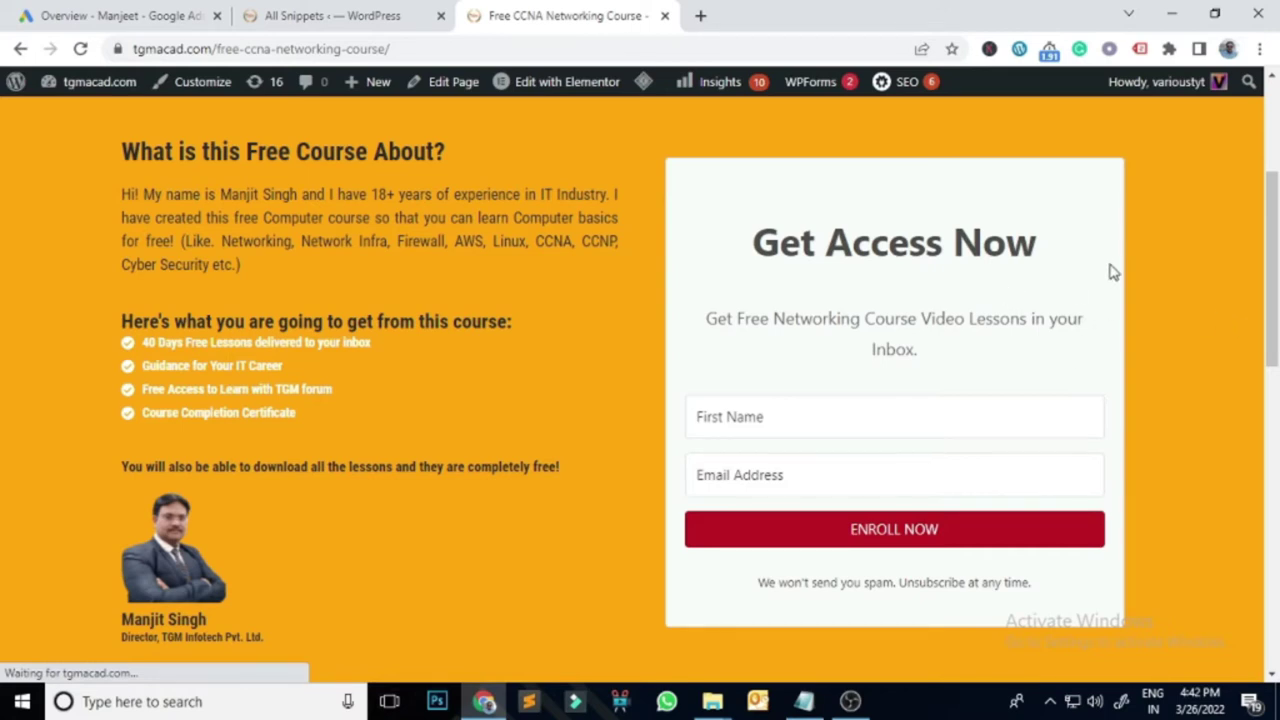
Switch to Google Ads and start a new conversion action that tracks actions on a website
click(293, 88)
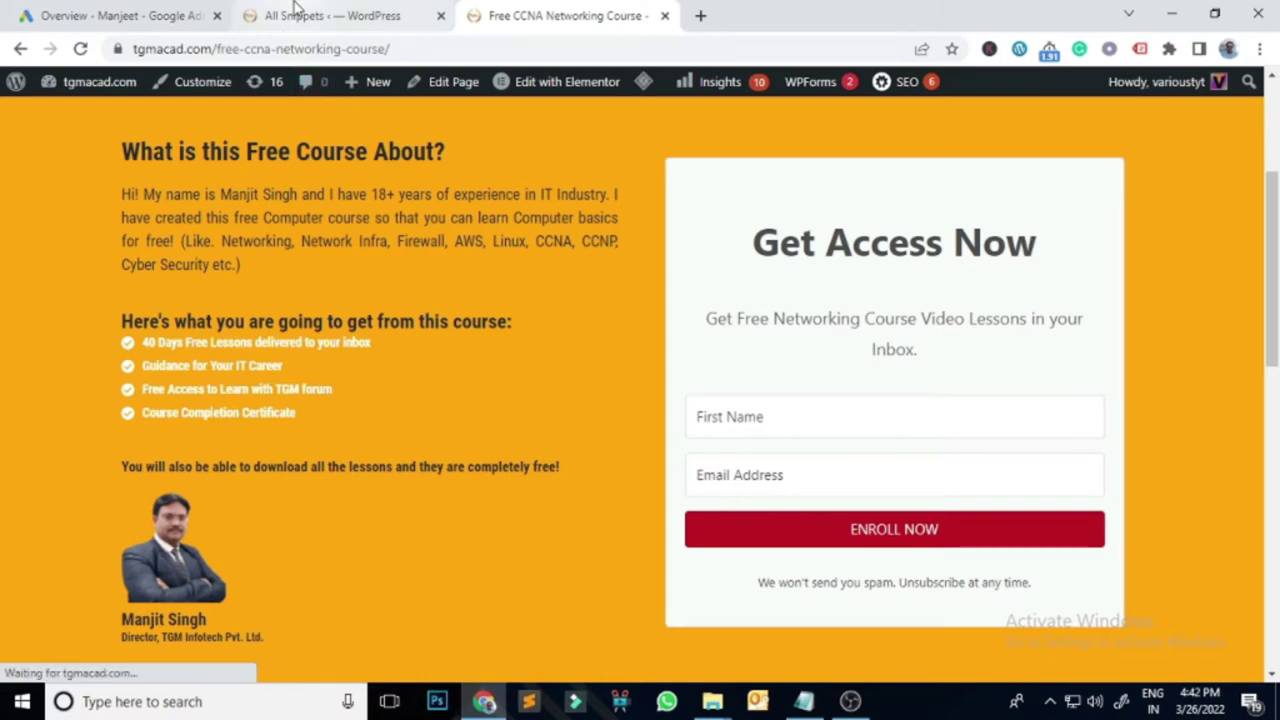
click(300, 14)
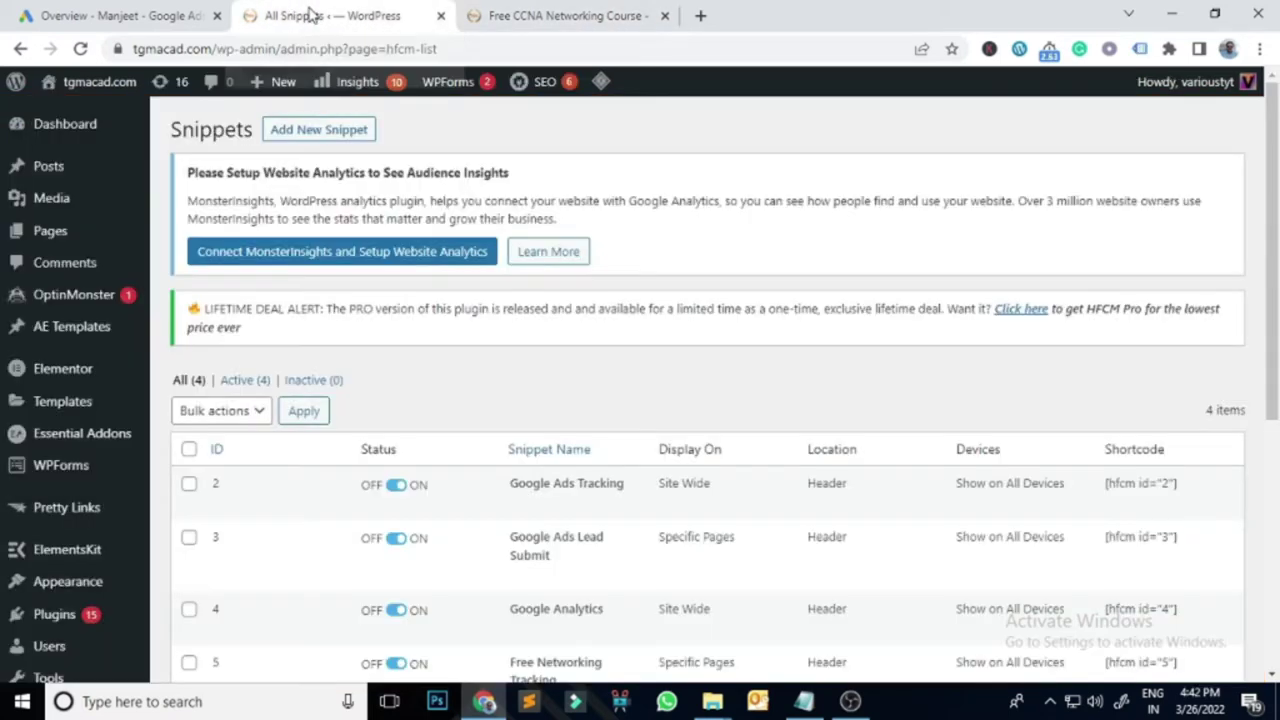
click(105, 14)
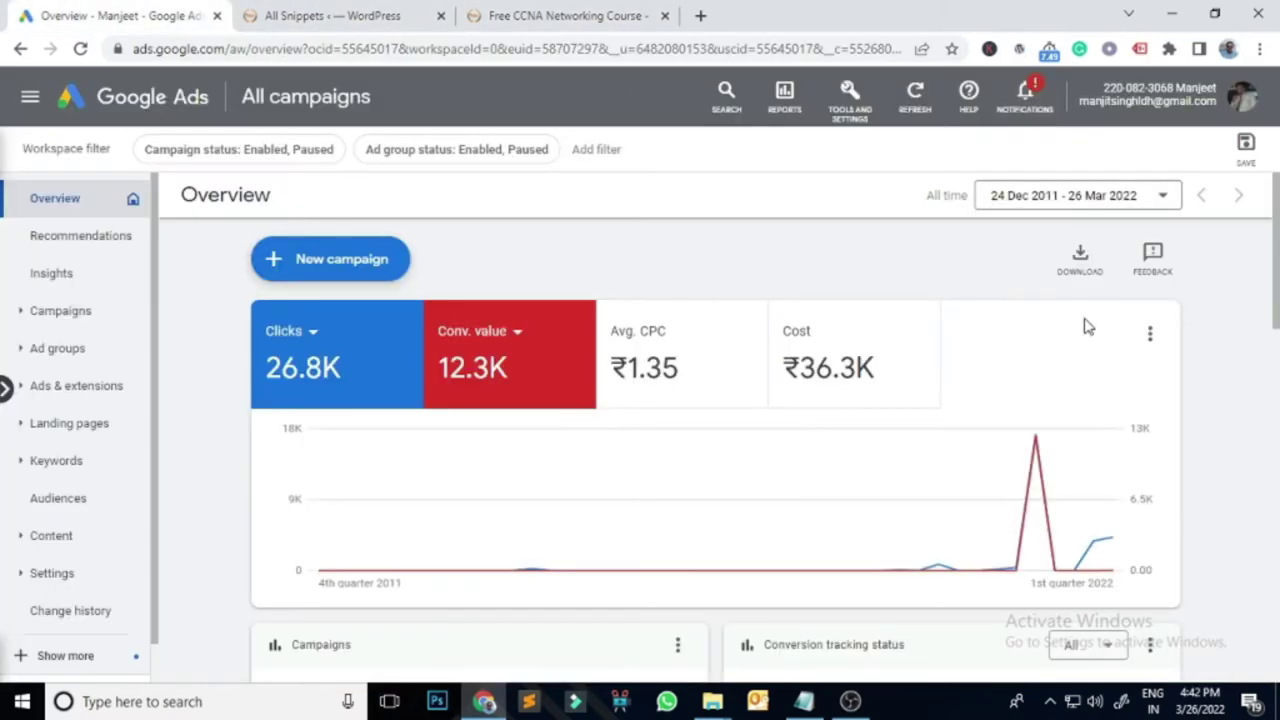
click(858, 97)
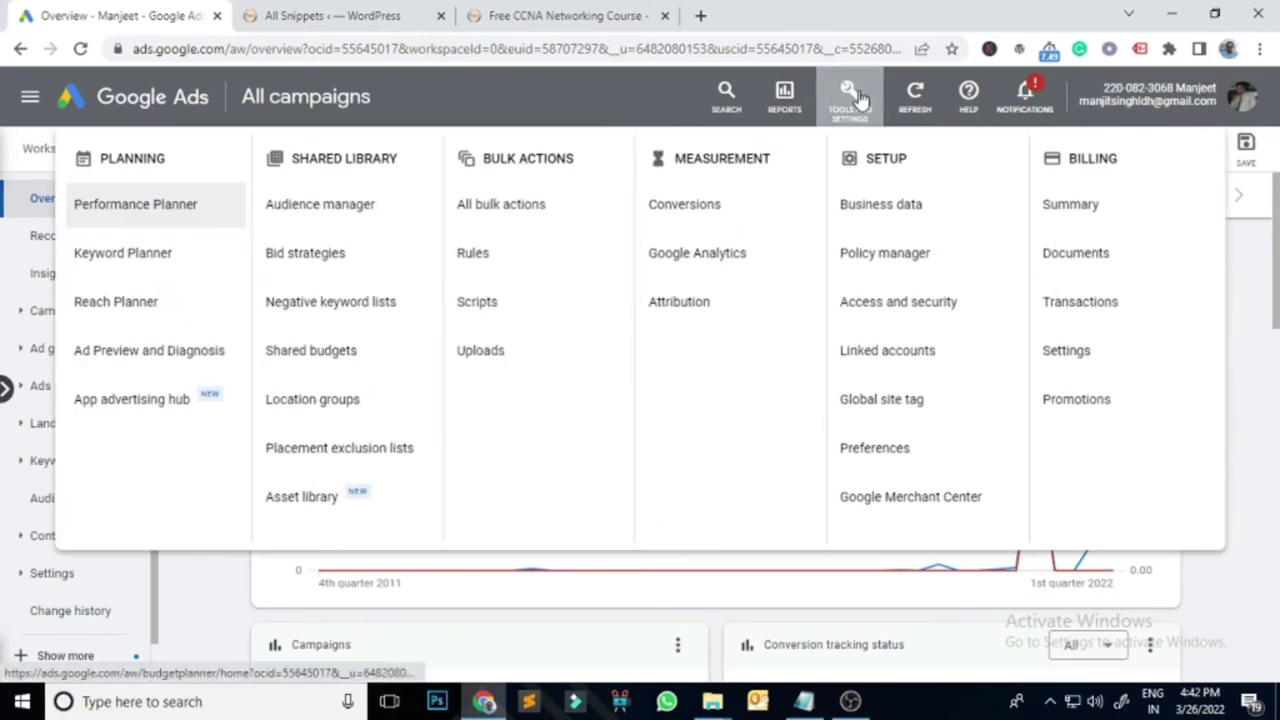
click(679, 207)
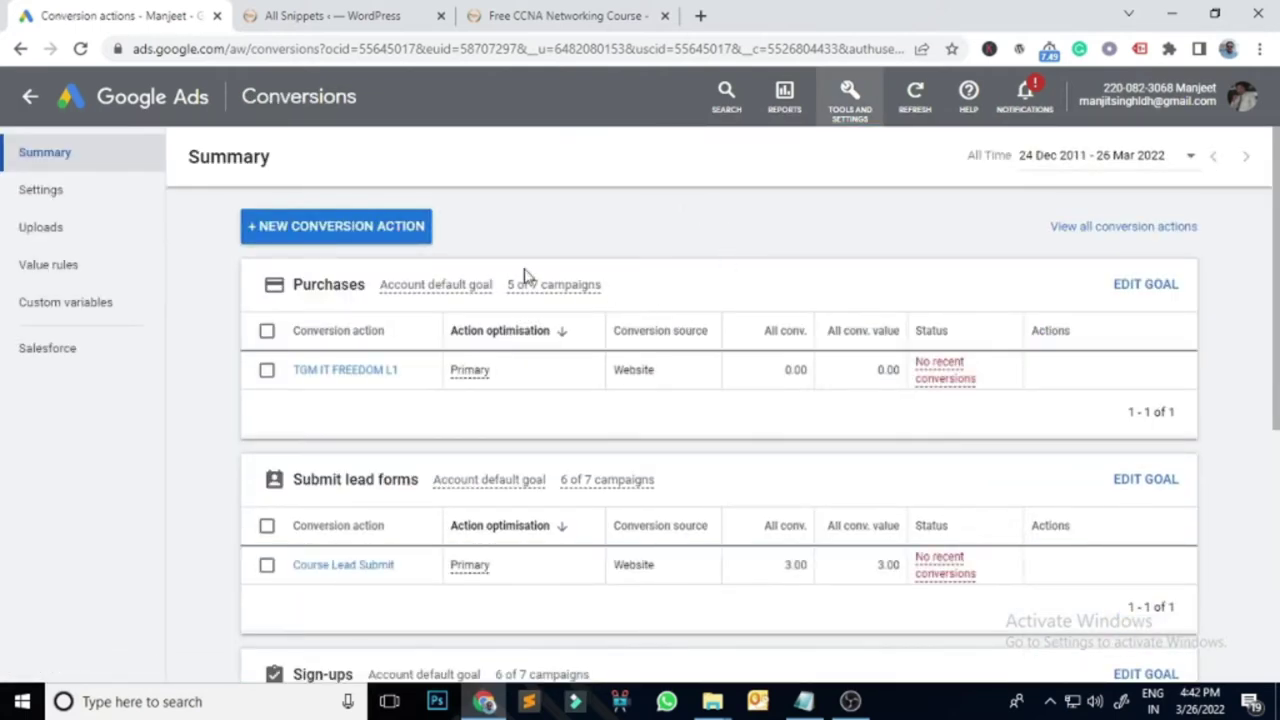
click(360, 234)
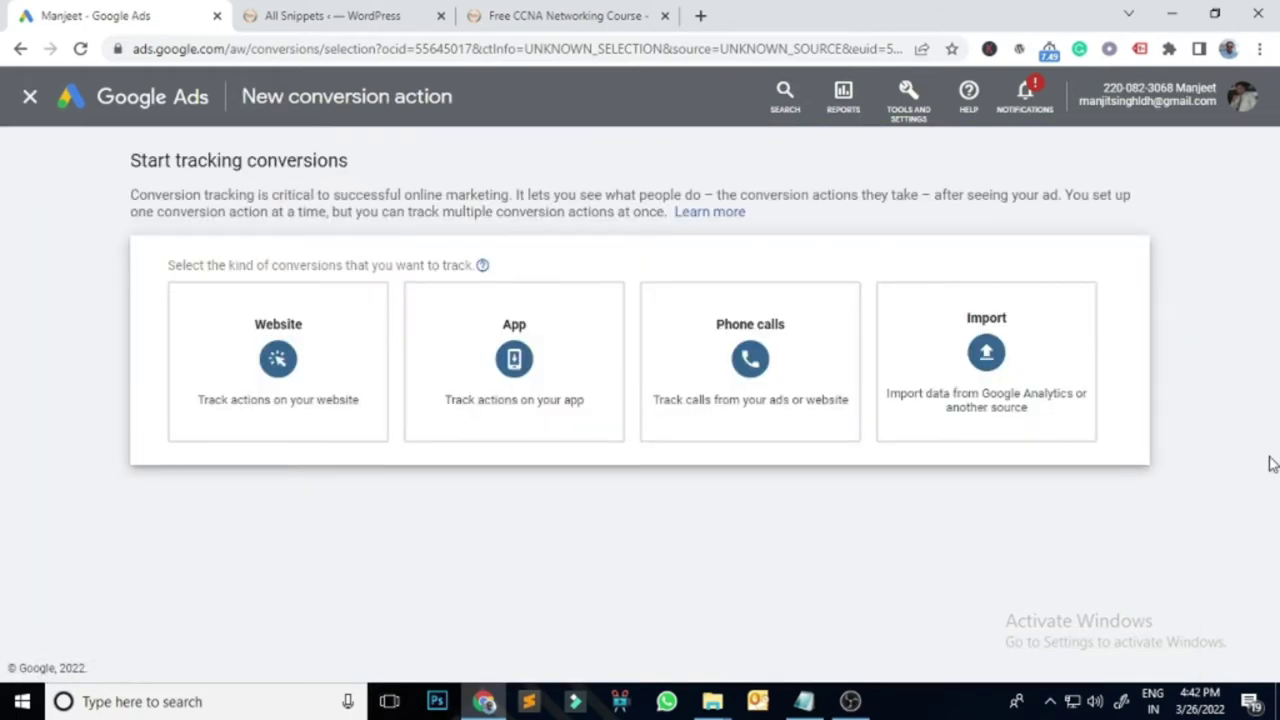
click(306, 434)
click(336, 357)
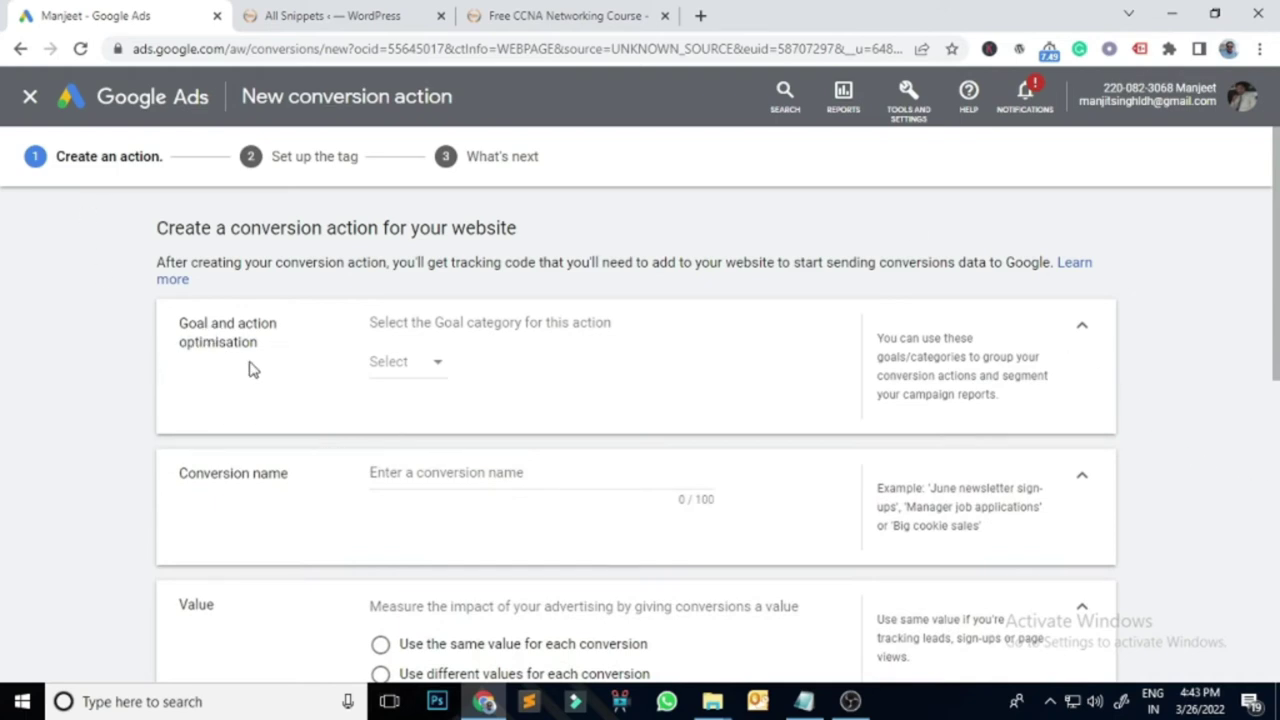
Set the goal category of the new conversion action to Submit lead form
click(446, 371)
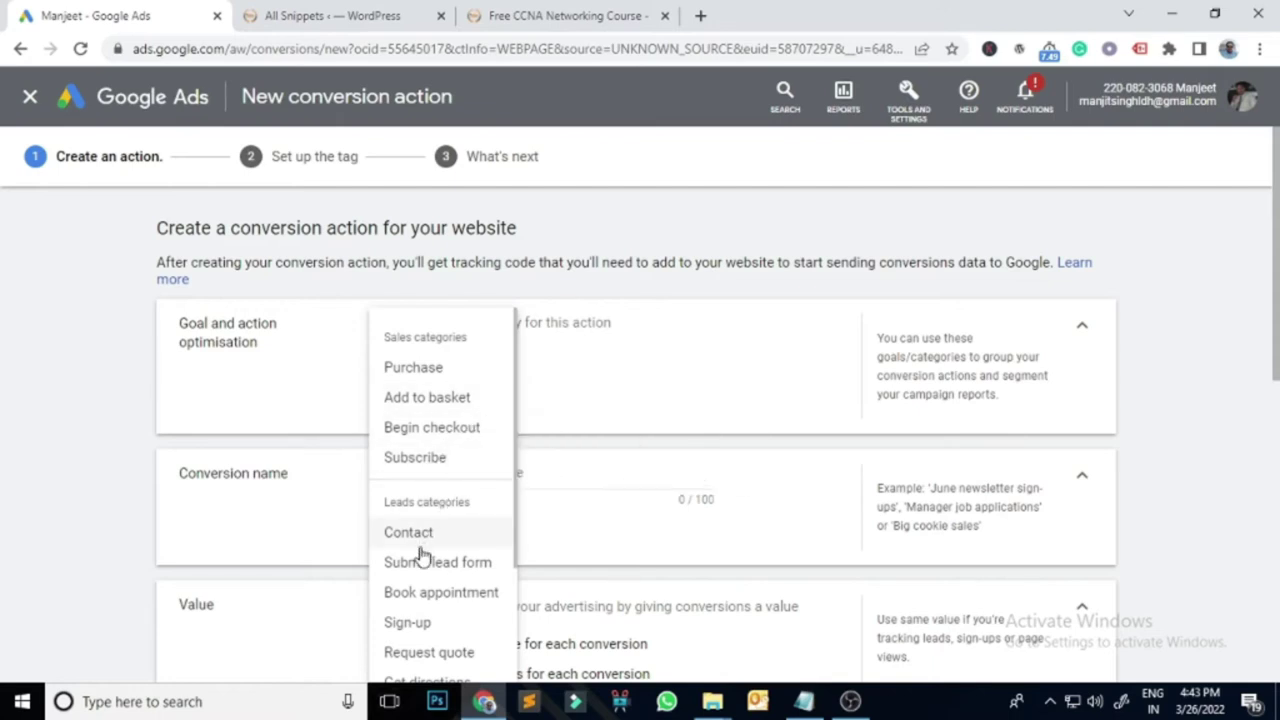
scroll(465, 545, down, 2)
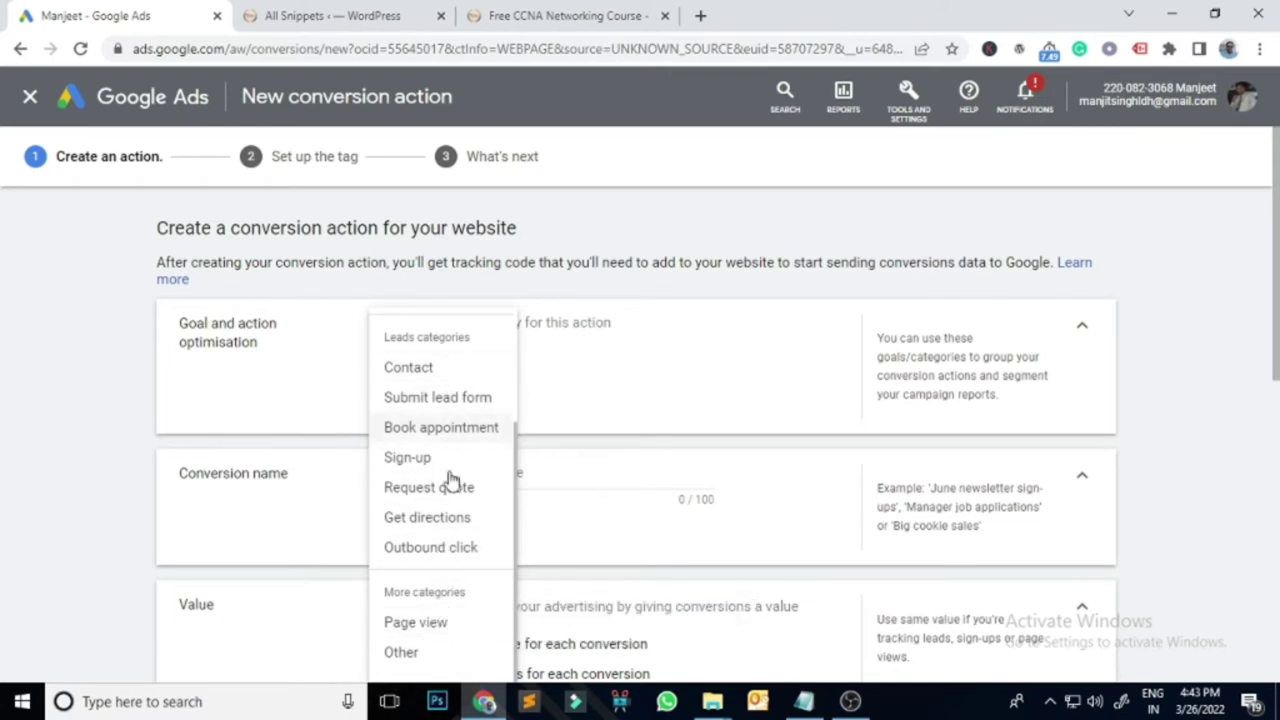
click(447, 398)
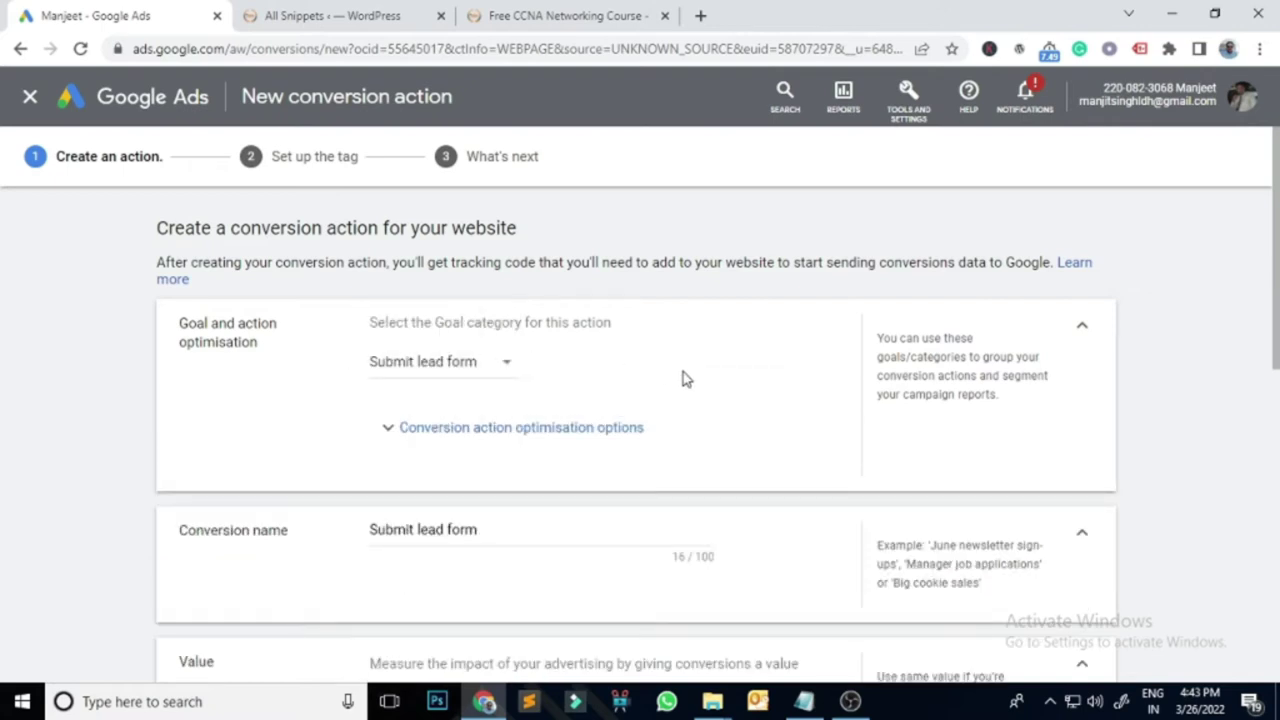
Replace the suggested conversion name with "TGM Submit Lead Test"
scroll(683, 372, down, 2)
click(541, 341)
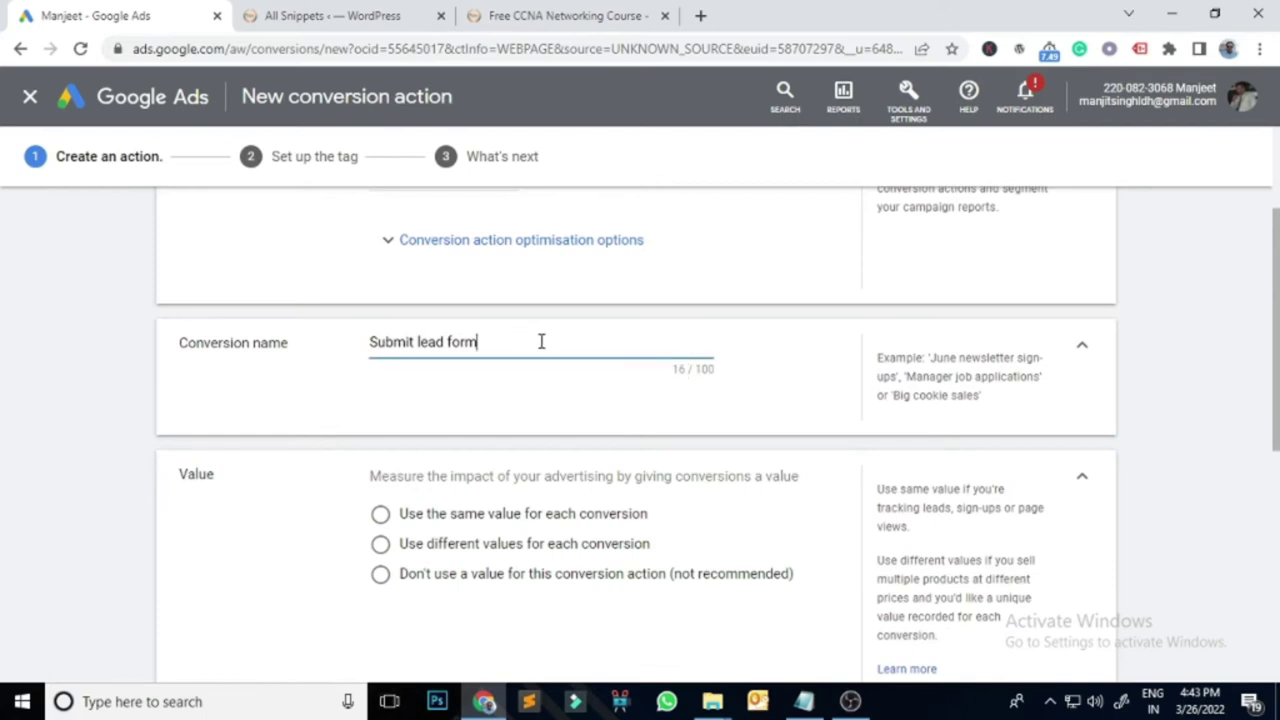
drag(541, 341, 366, 345)
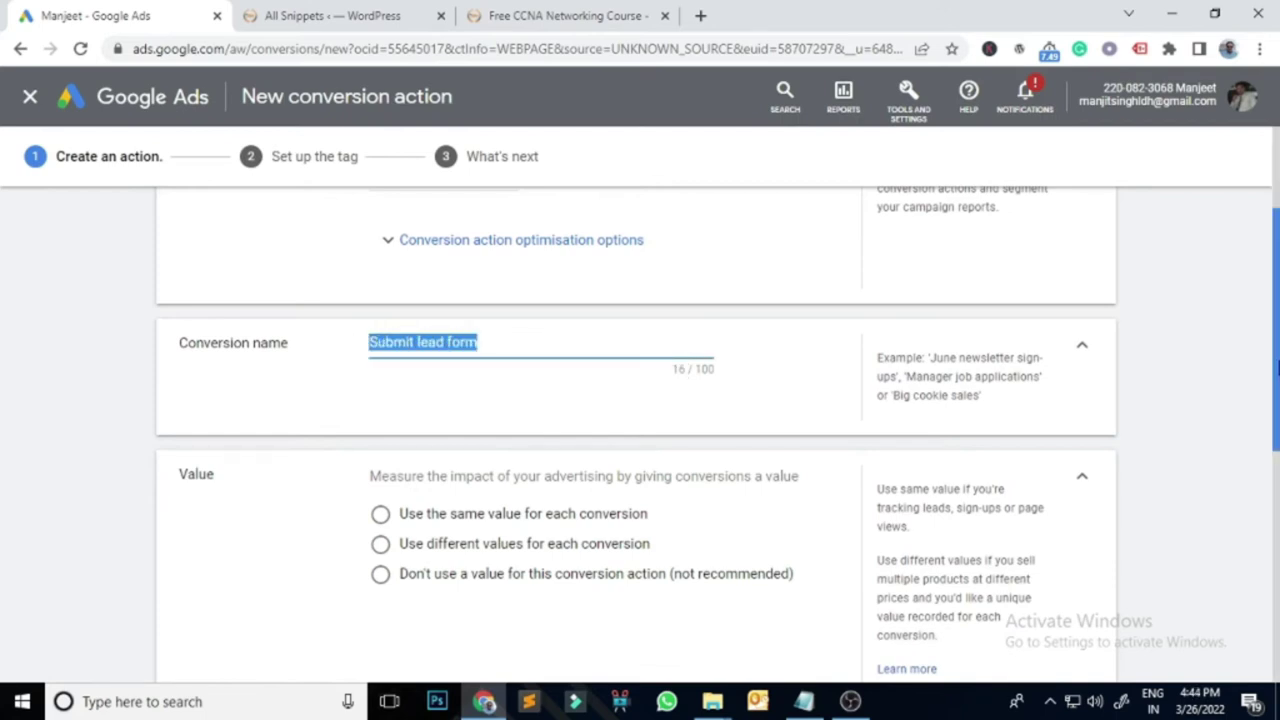
text(TGM Subsmit)
key(BackSpace)
key(BackSpace)
key(BackSpace)
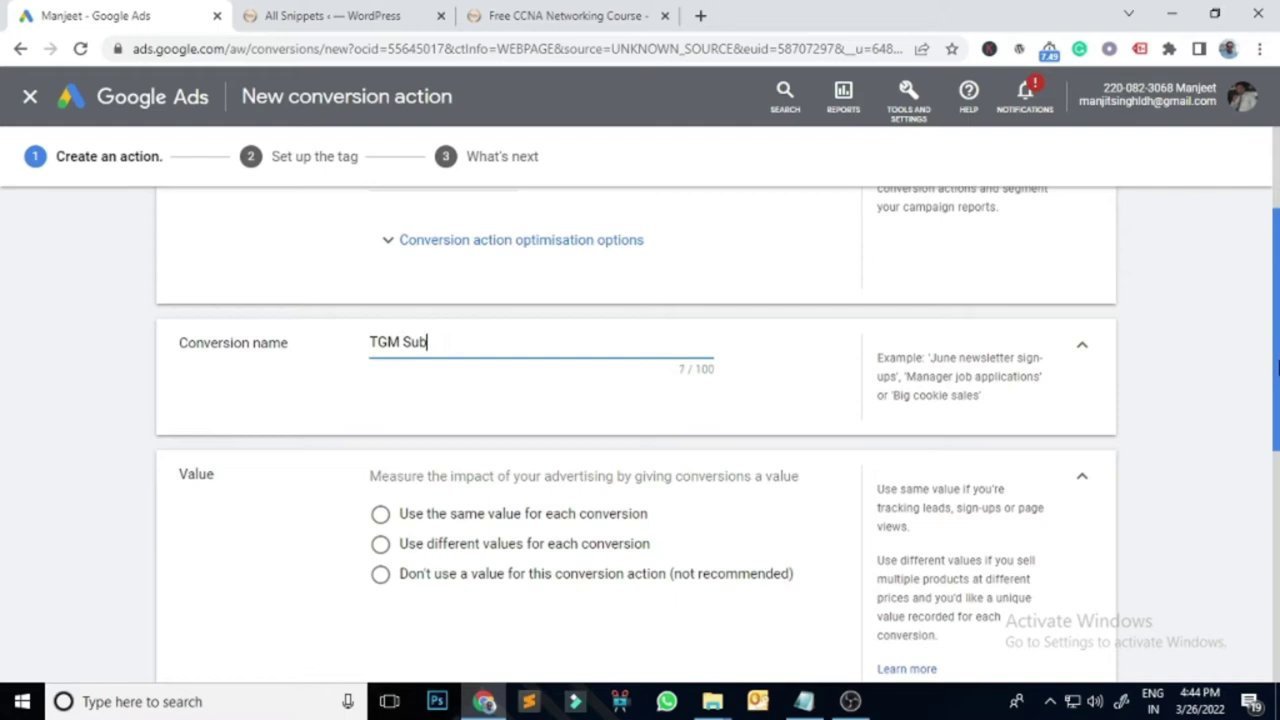
text(mit Lead Test)
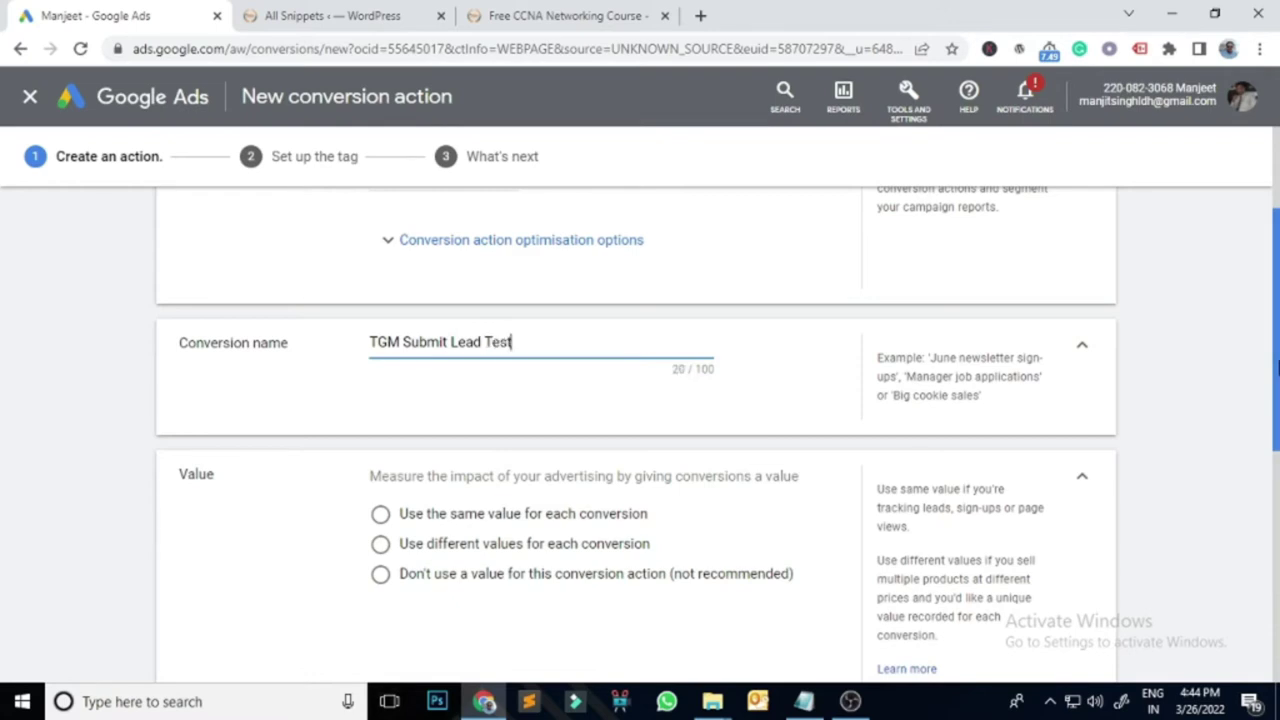
Set the conversion action to use the same value for each conversion, after checking the different-values option
scroll(677, 380, down, 2)
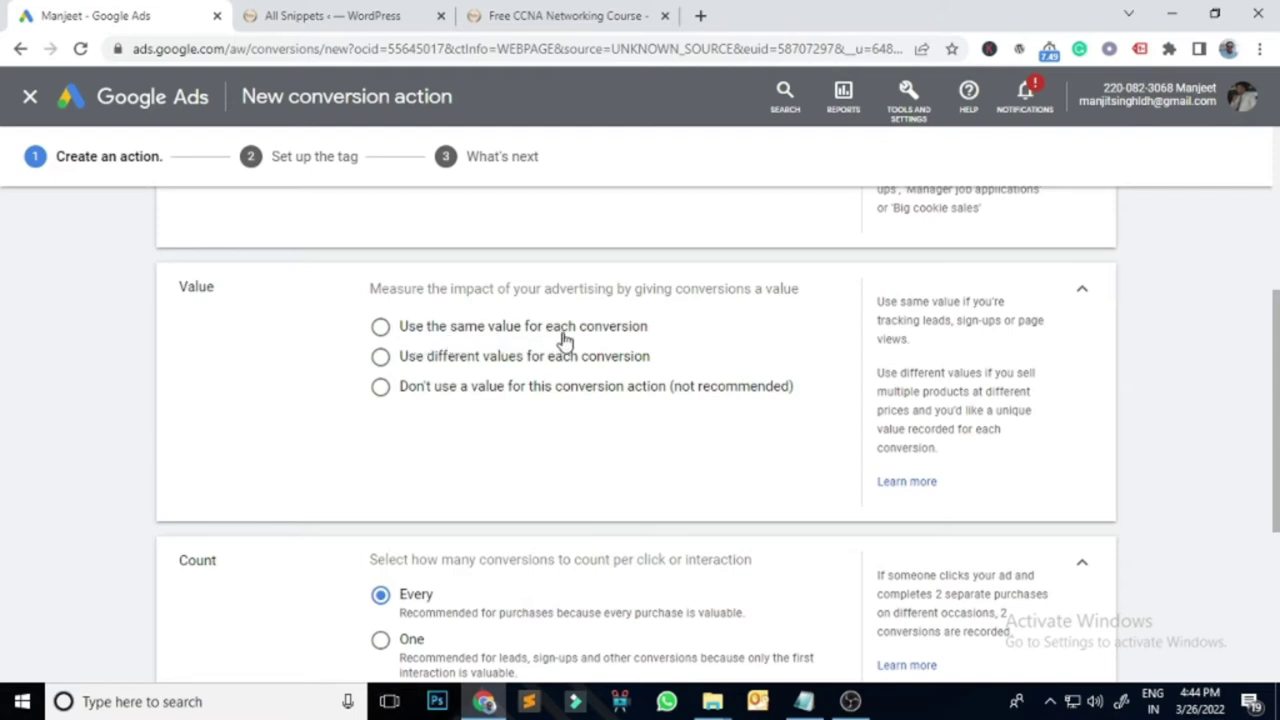
click(380, 330)
double_click(558, 398)
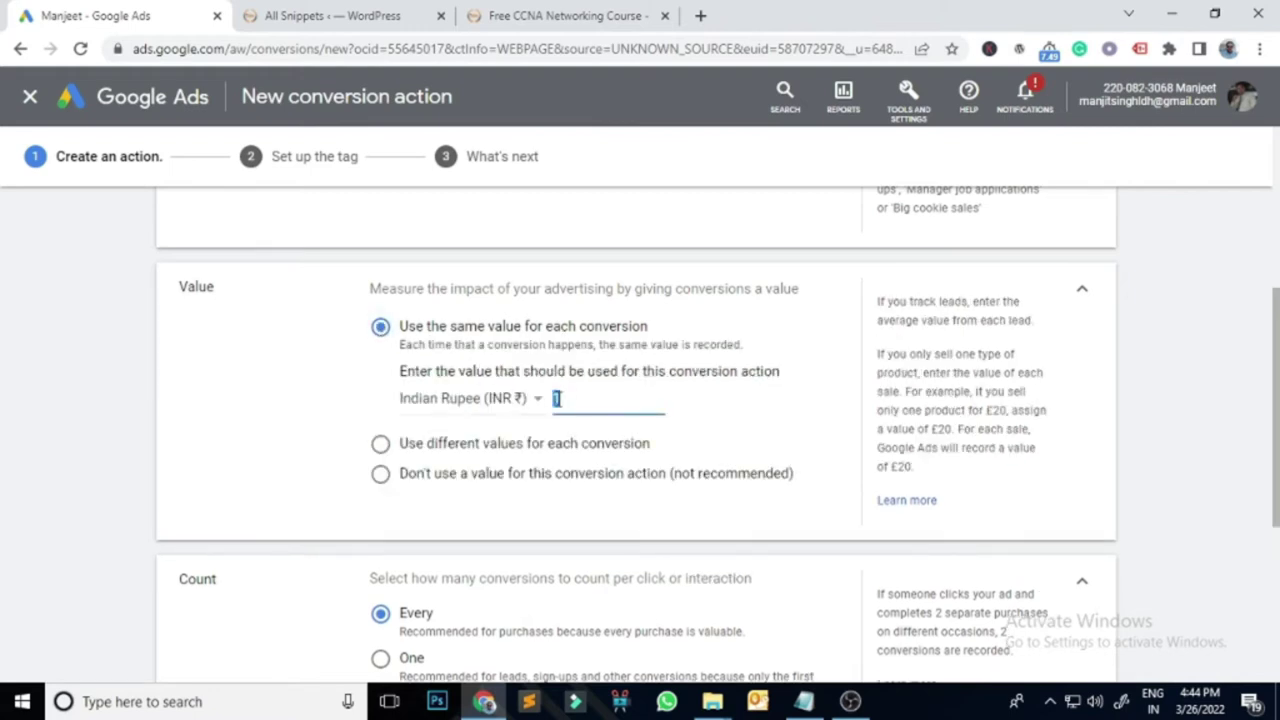
click(381, 444)
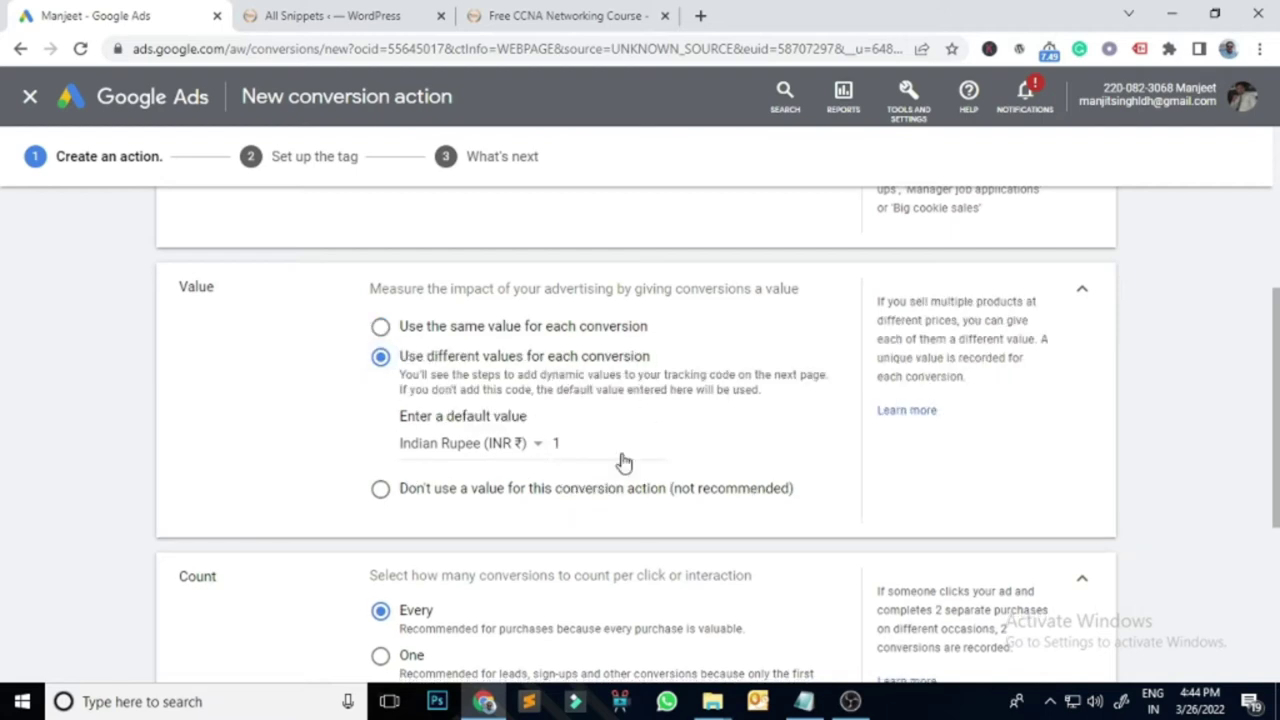
click(582, 443)
click(473, 328)
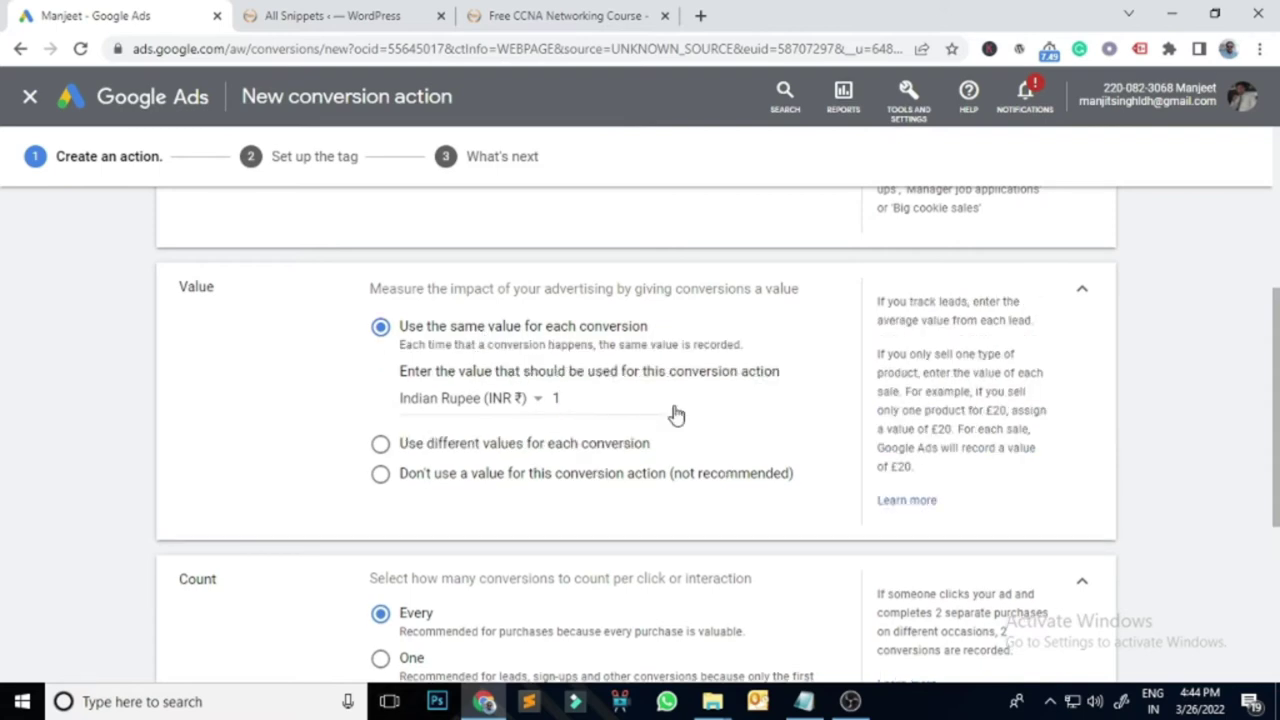
Count only one conversion per click or interaction, and create the conversion action
scroll(674, 414, down, 3)
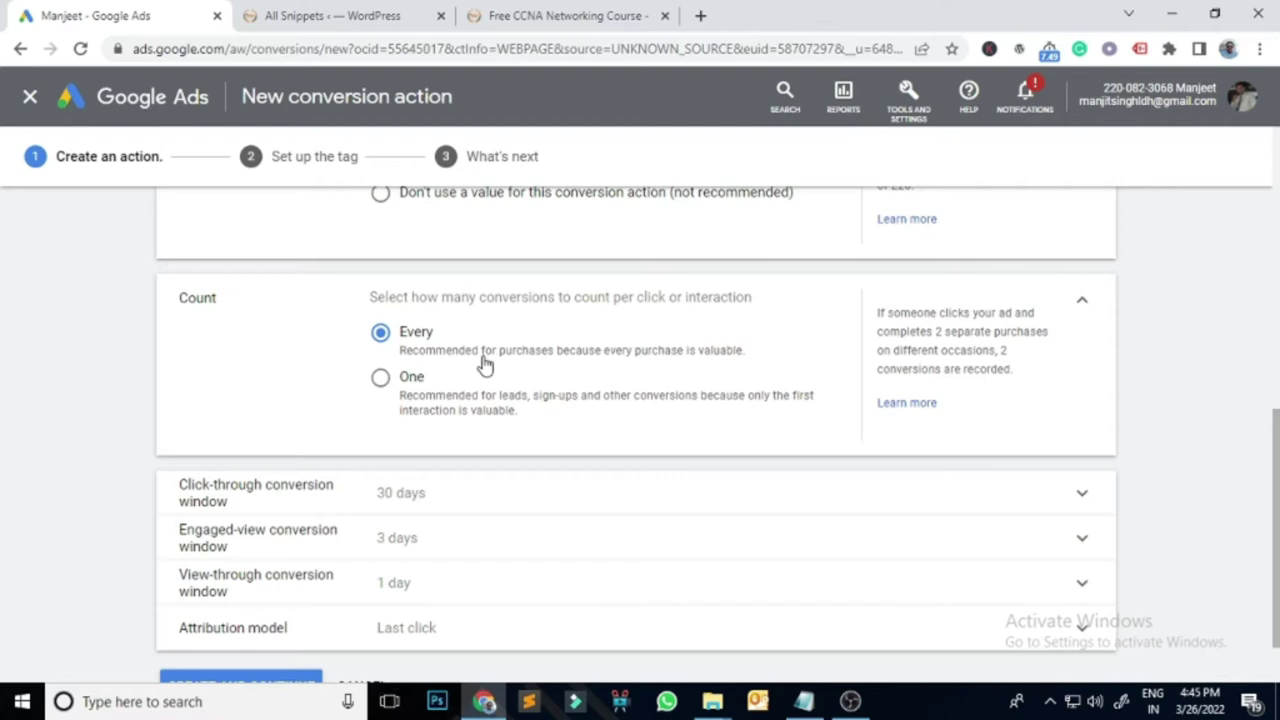
click(381, 379)
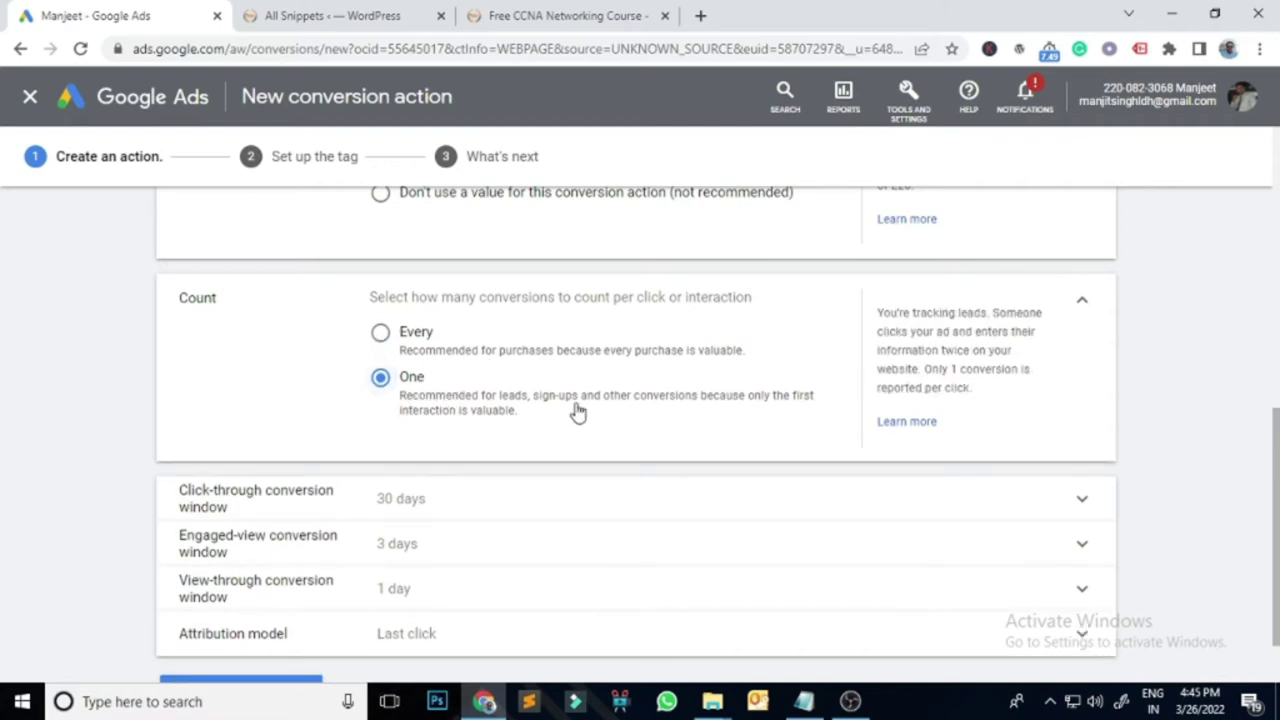
scroll(423, 457, down, 1)
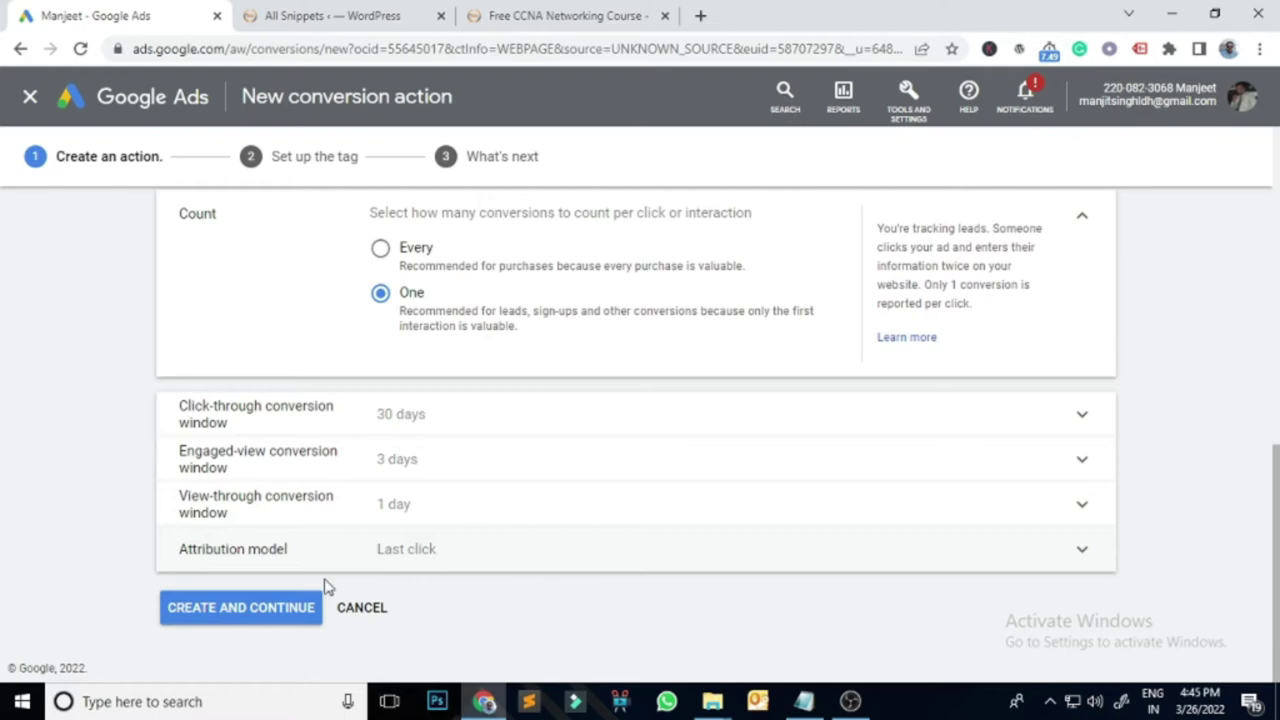
click(245, 614)
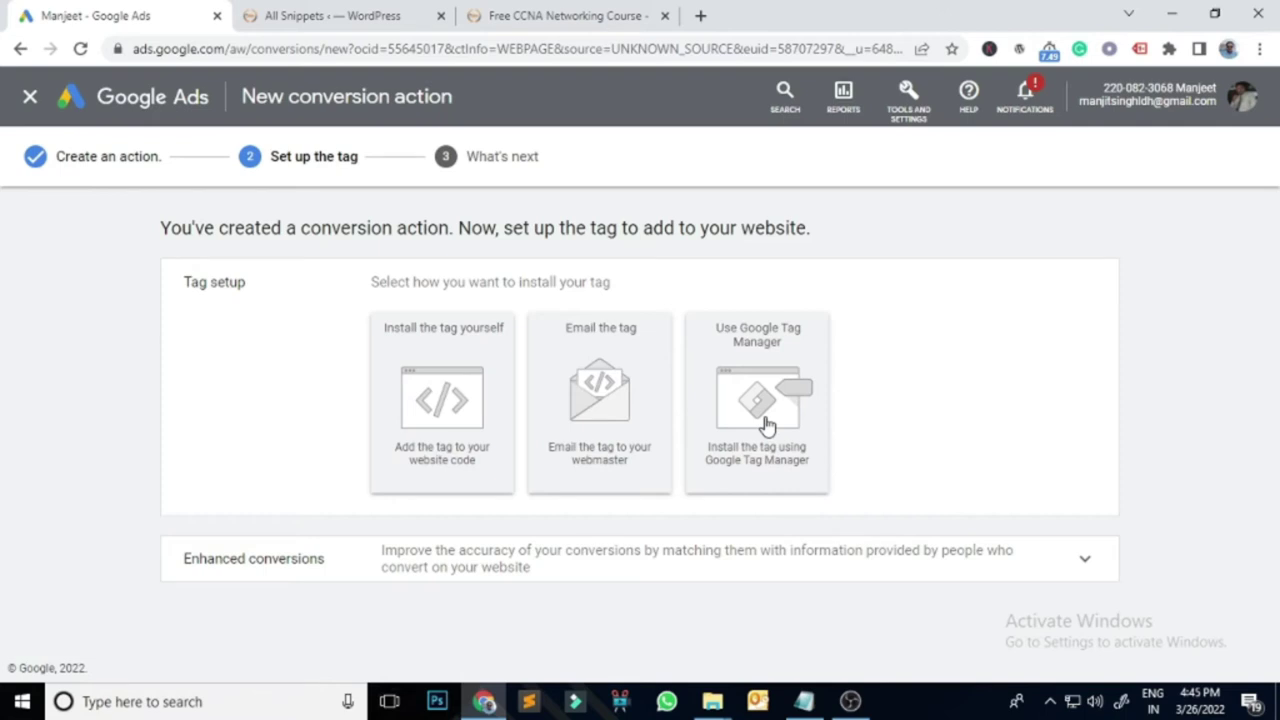
Choose to install the tag yourself and go to the global site tag instructions
click(462, 414)
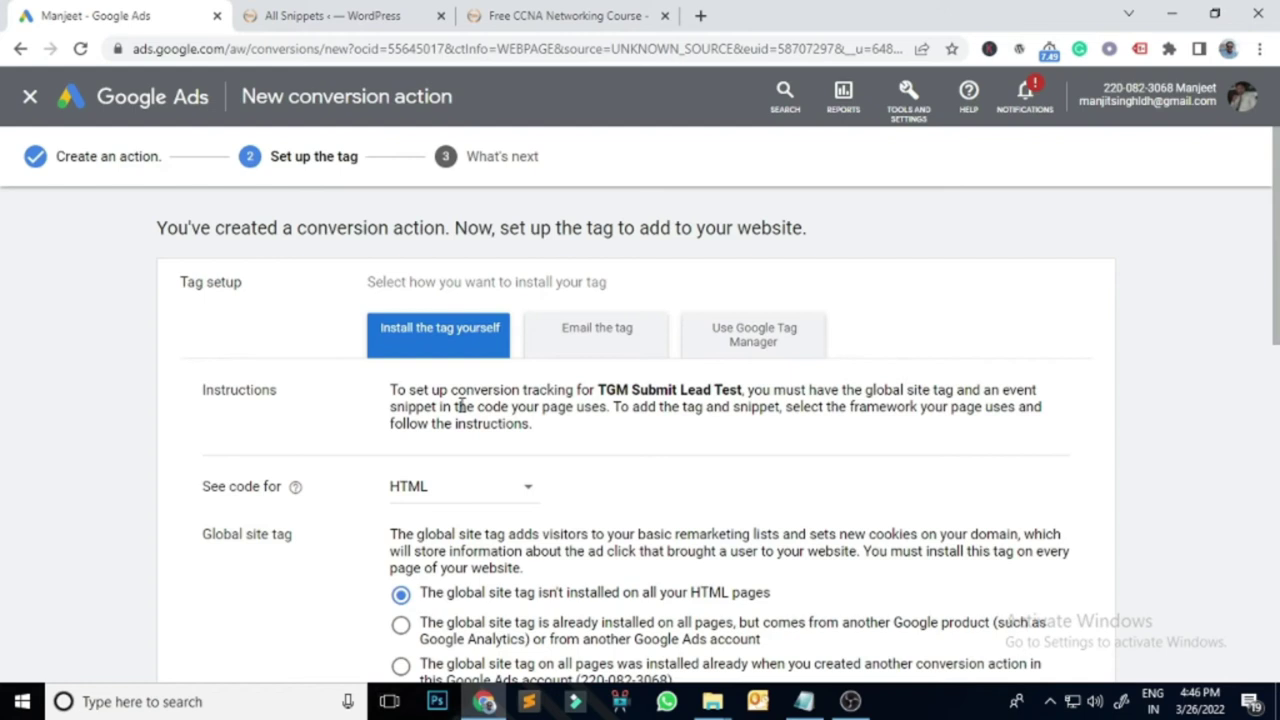
scroll(1077, 462, down, 2)
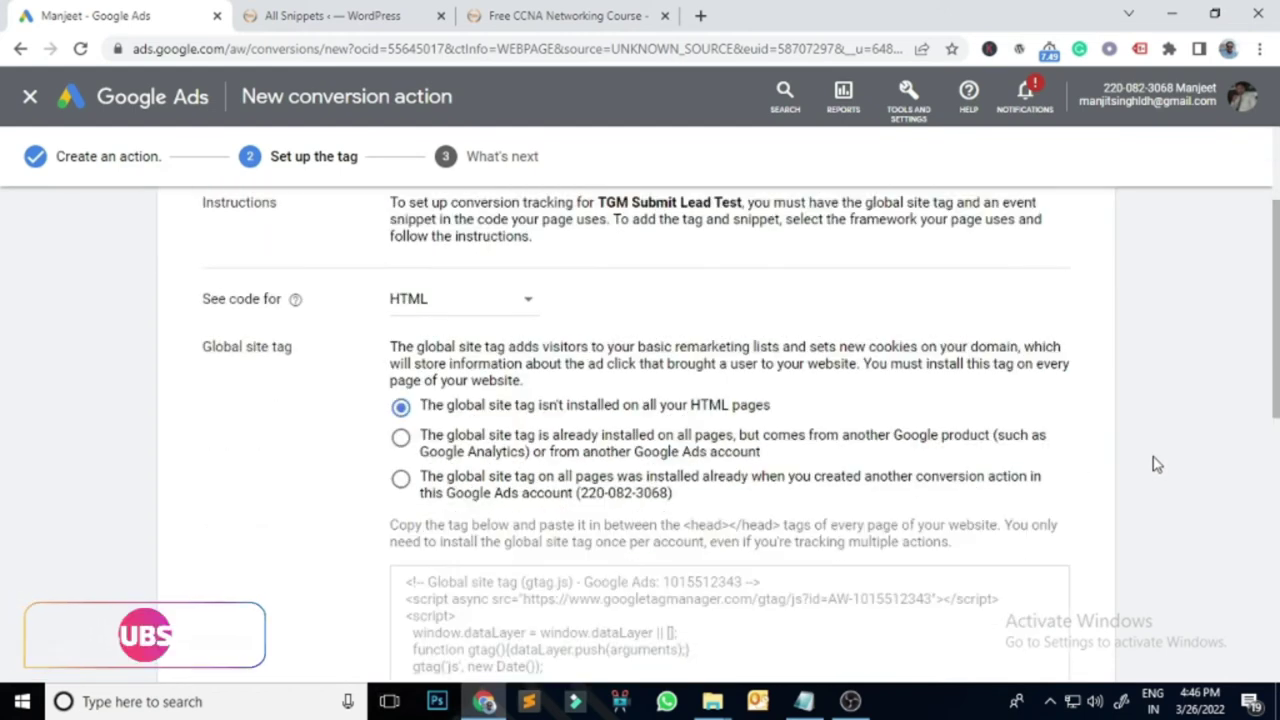
scroll(1025, 398, down, 1)
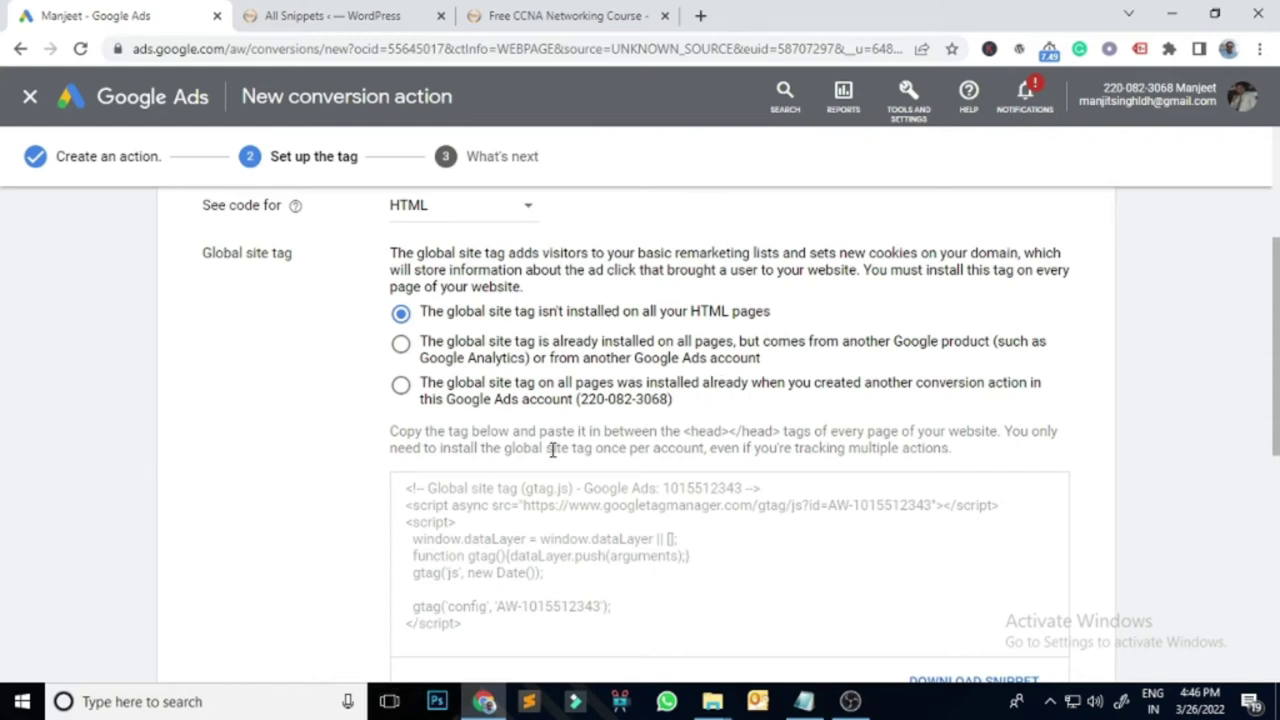
Compare the global site tag code for a tag already installed through another Google product with the code for a tag not yet installed
click(401, 344)
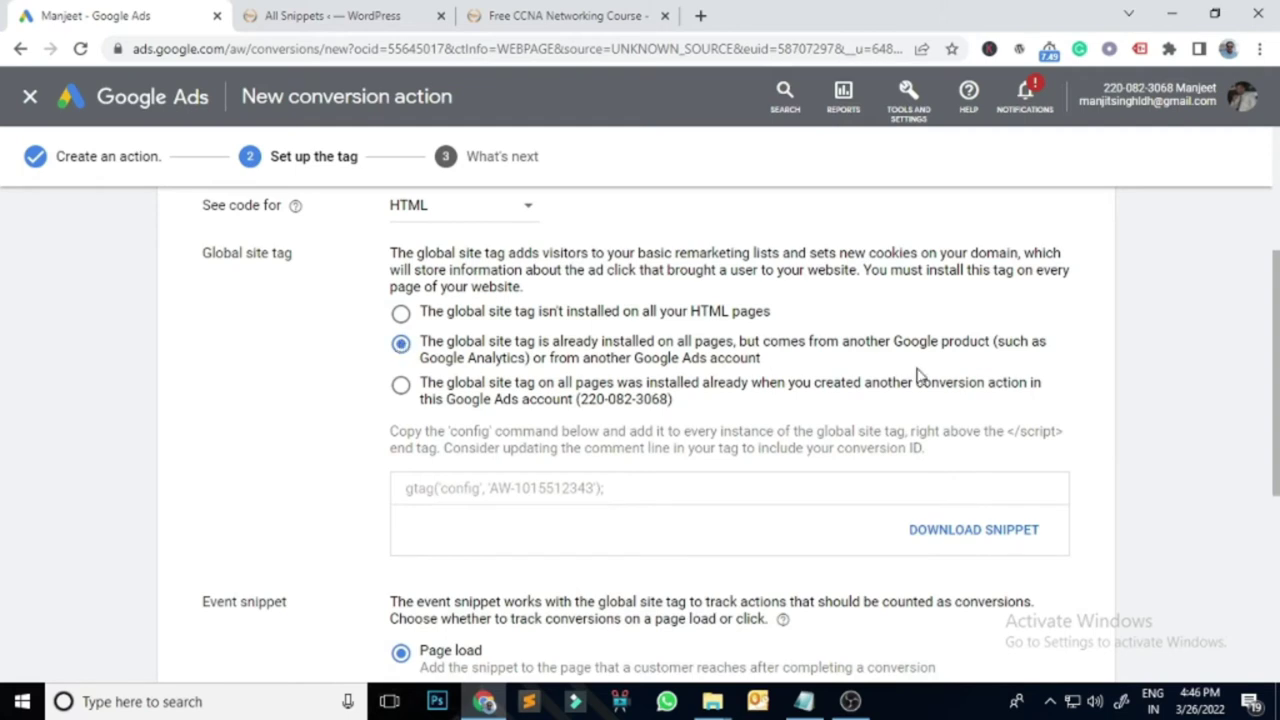
scroll(926, 390, down, 4)
scroll(926, 387, up, 3)
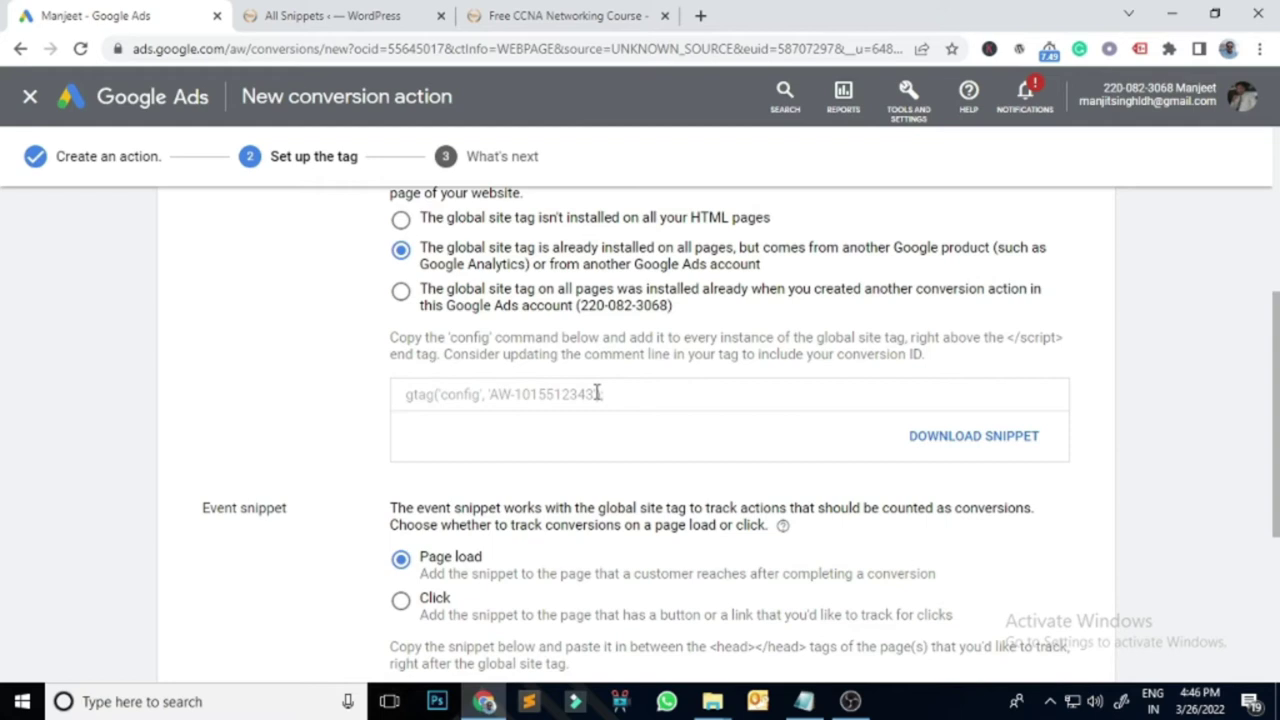
click(400, 219)
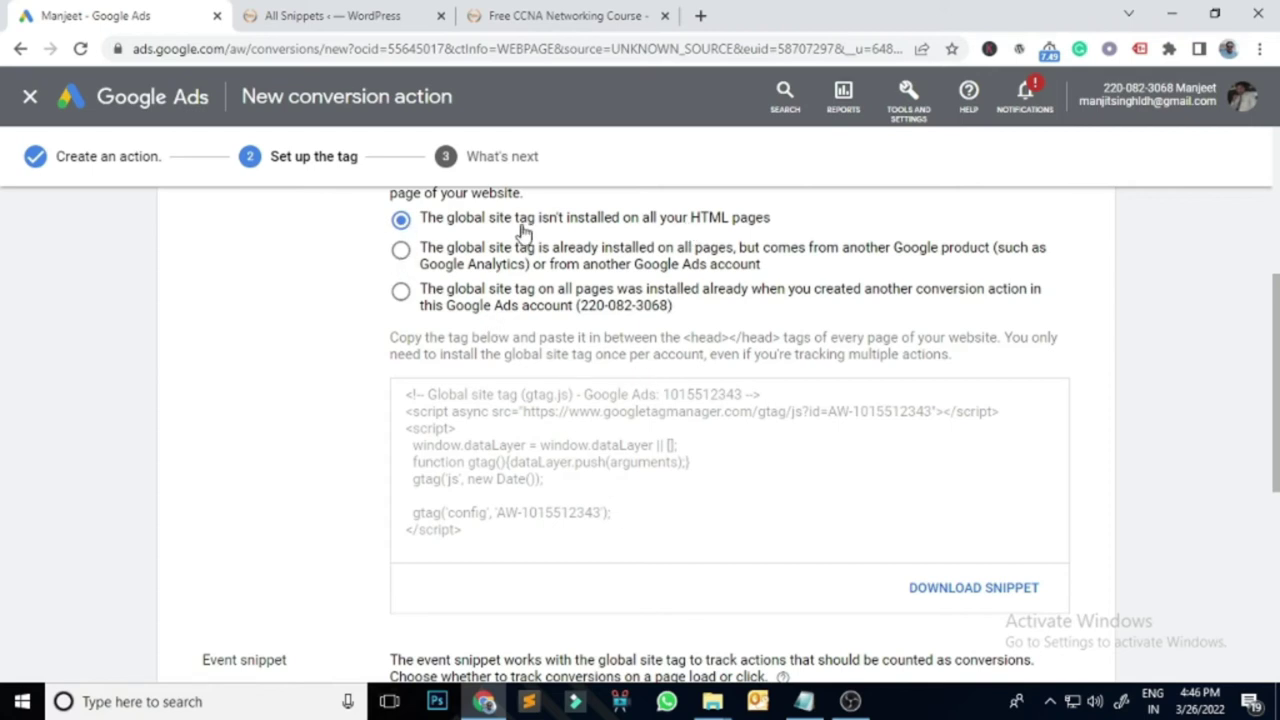
click(400, 250)
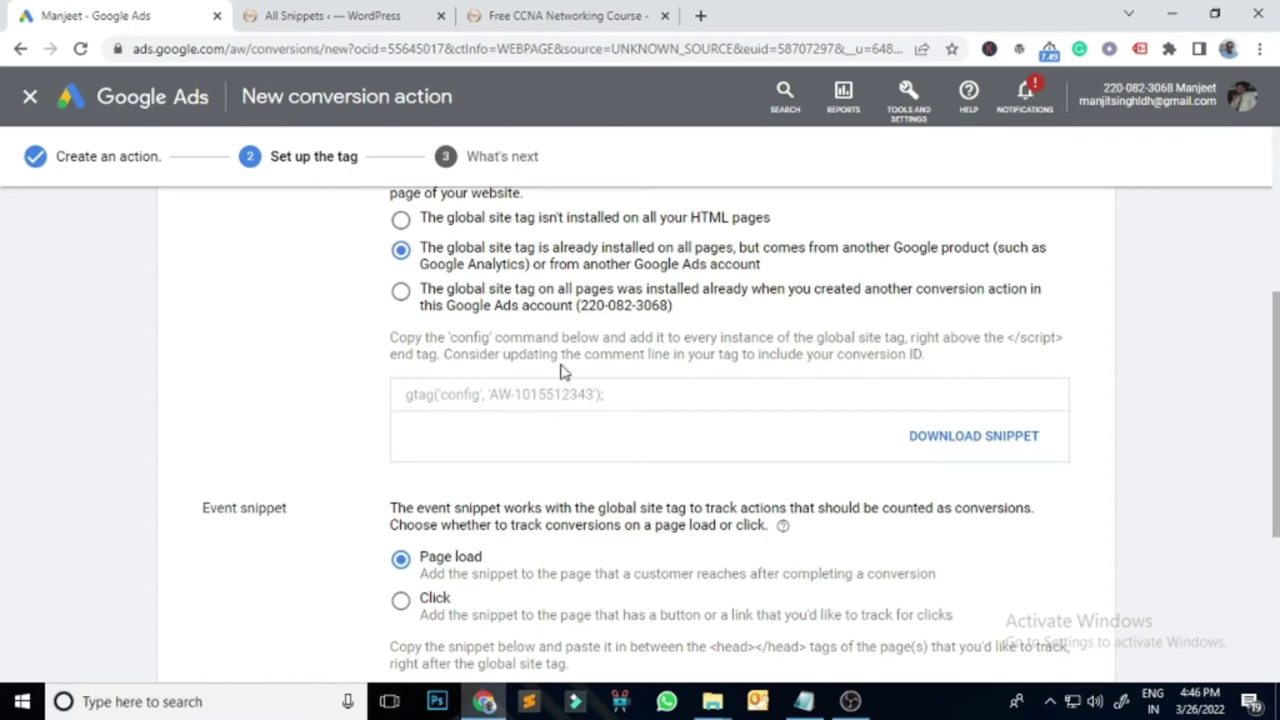
click(400, 220)
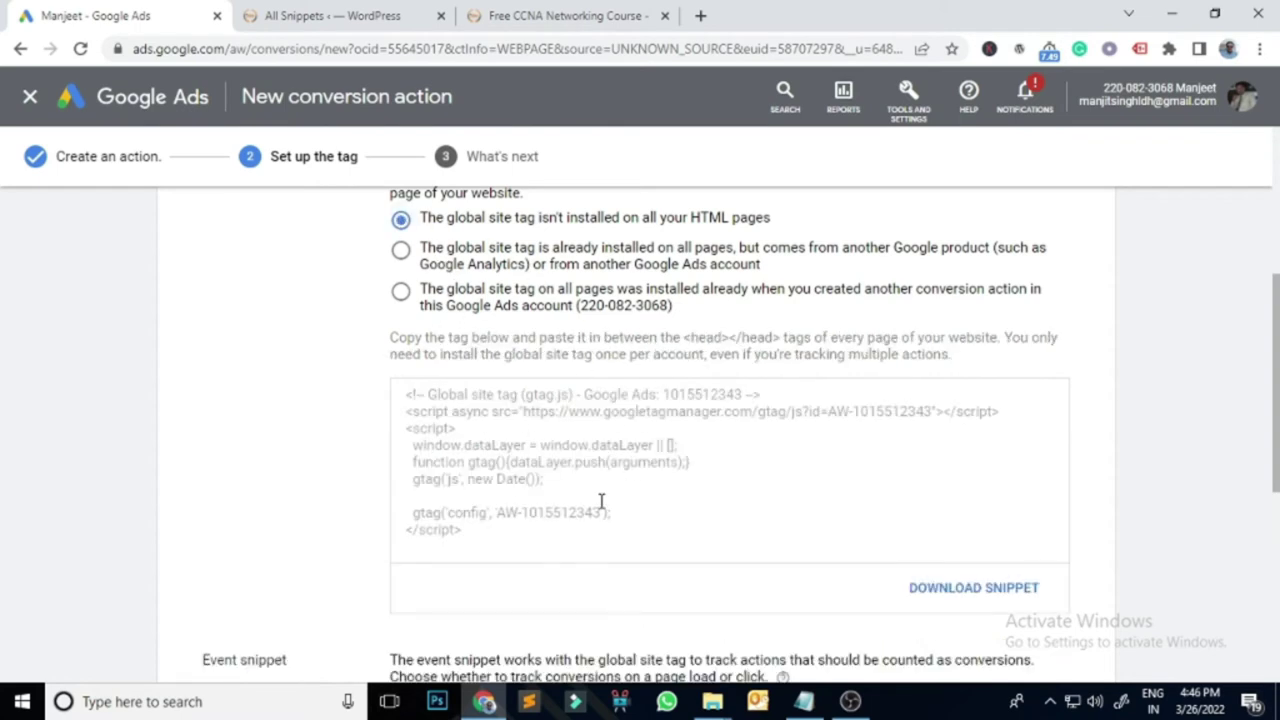
Copy the whole global site tag code and open the list of all HFCM snippets in the WordPress admin
click(697, 497)
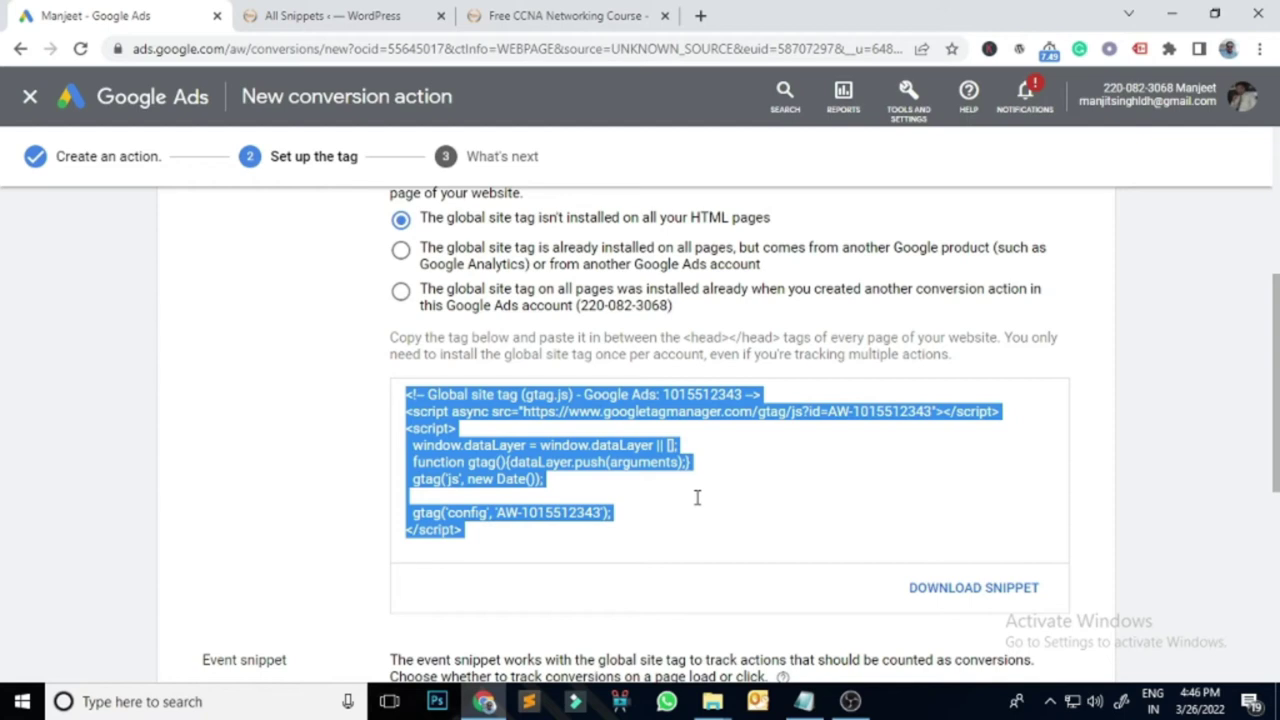
click(356, 18)
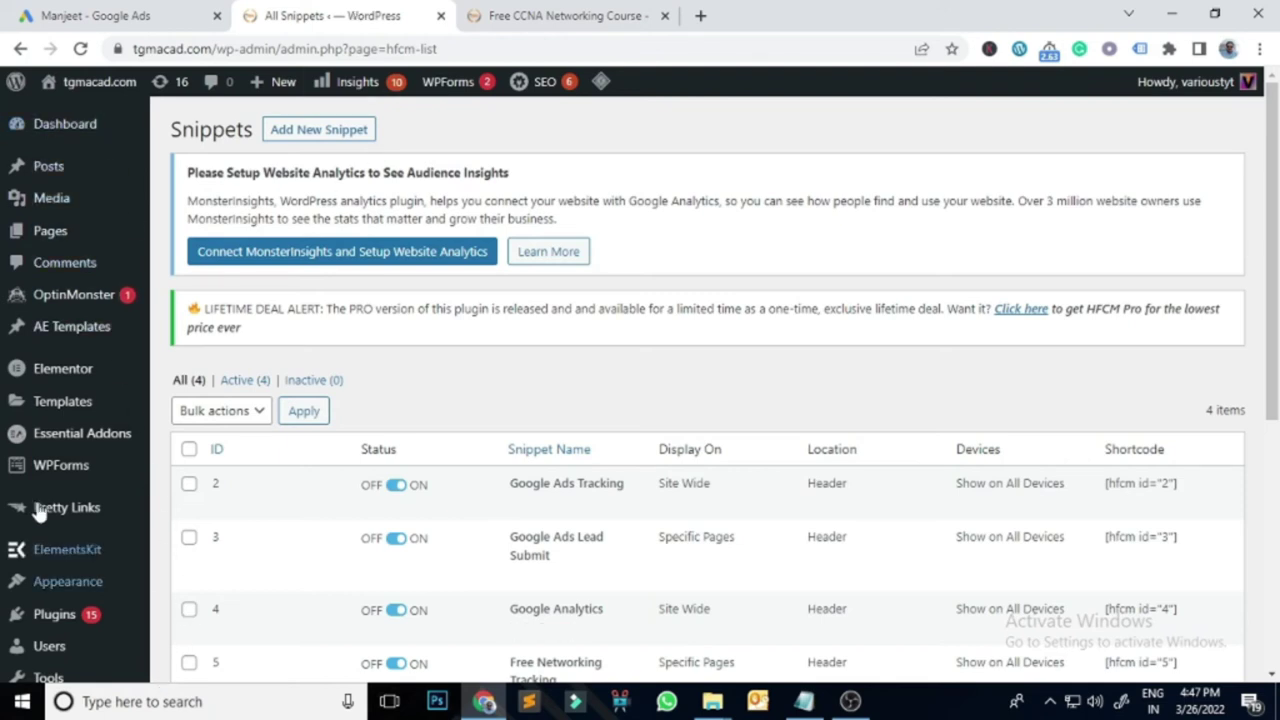
scroll(78, 520, down, 2)
scroll(78, 520, down, 3)
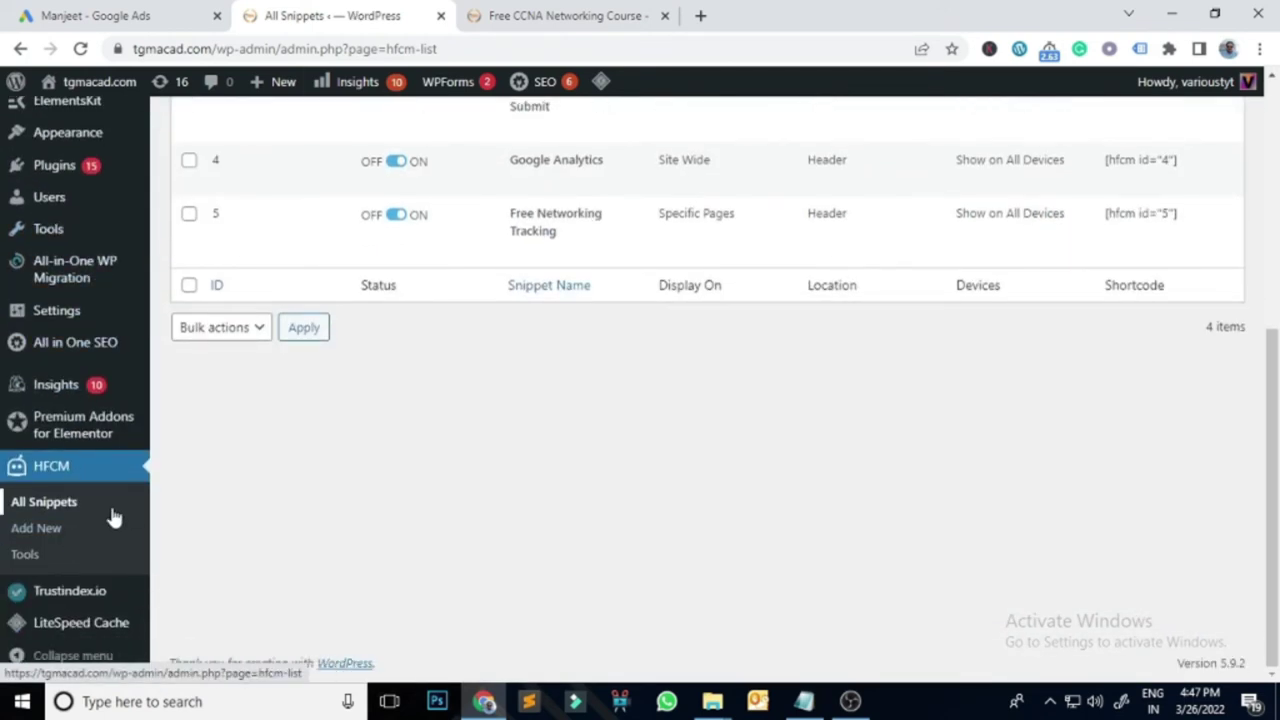
click(58, 477)
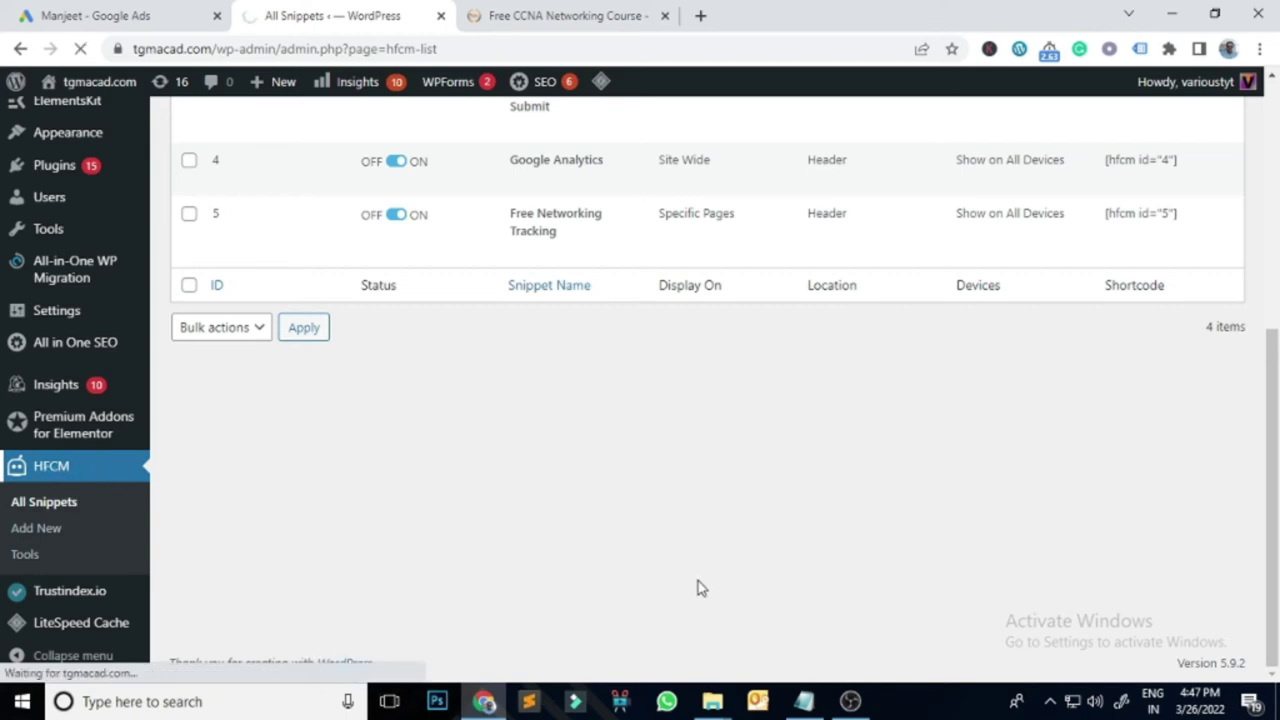
Review the existing HFCM snippets and open a blank form for adding a new snippet
scroll(640, 450, down, 2)
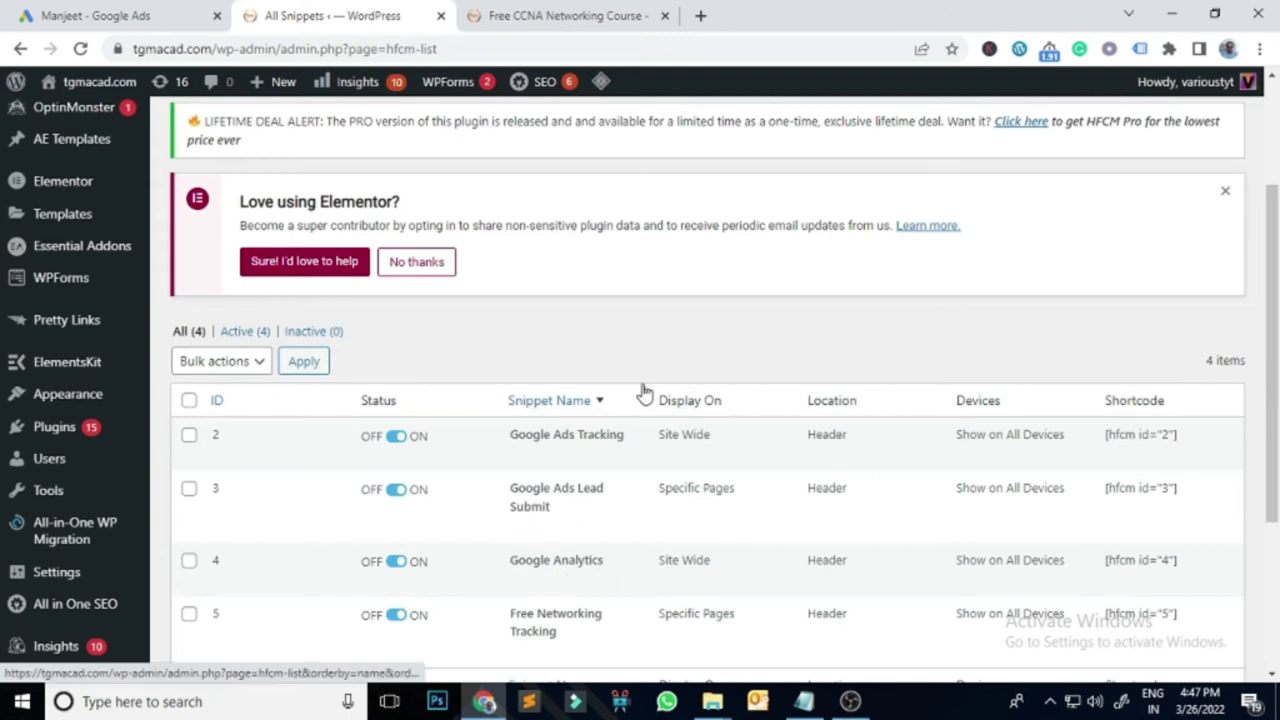
scroll(648, 430, down, 3)
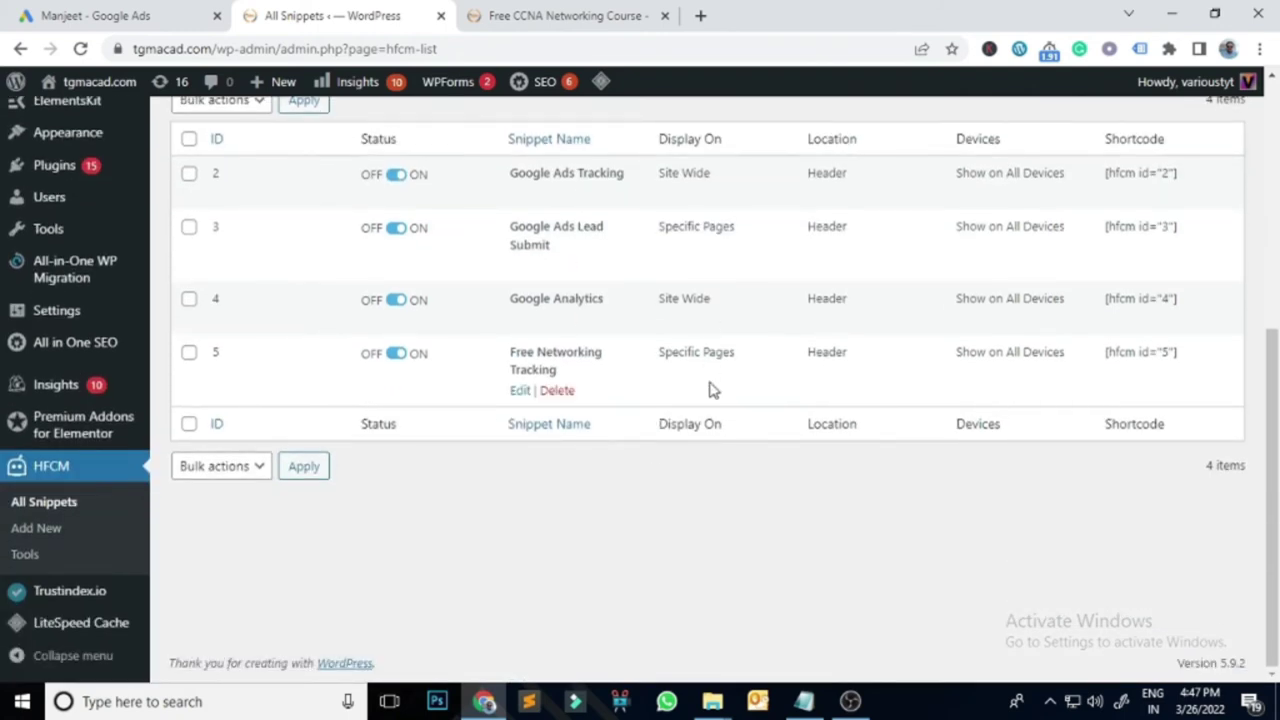
scroll(751, 506, up, 5)
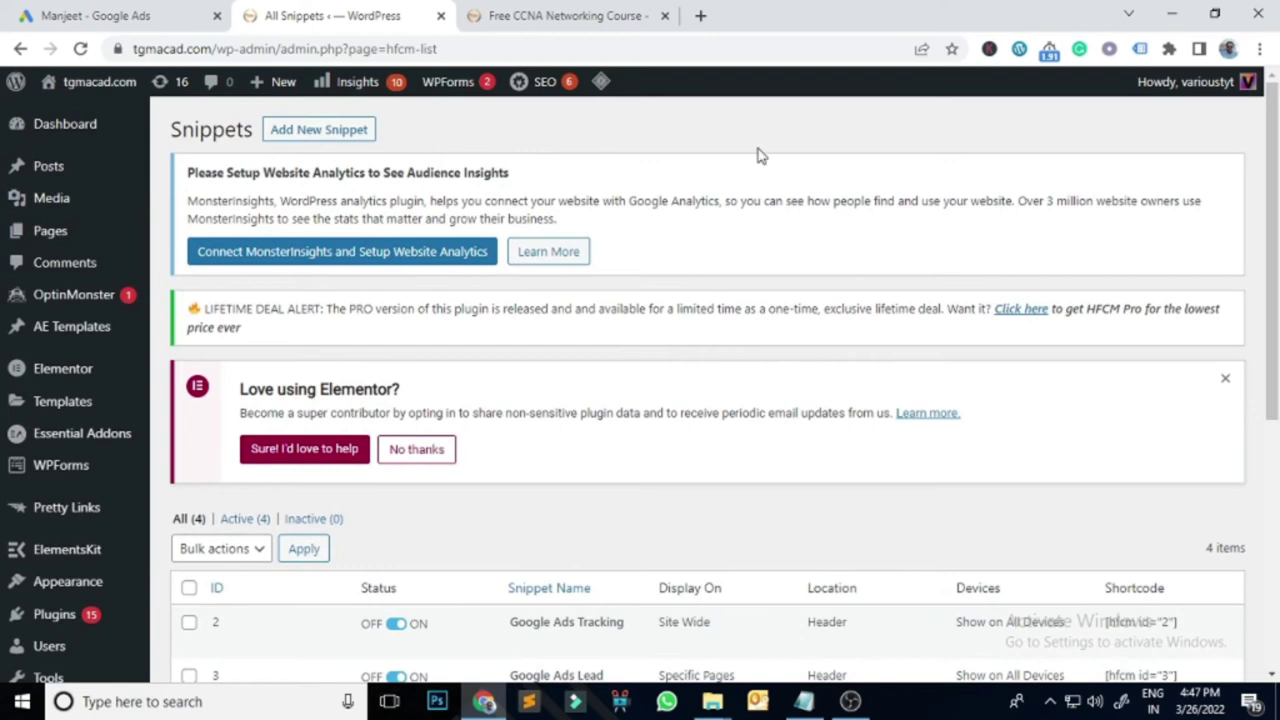
click(281, 138)
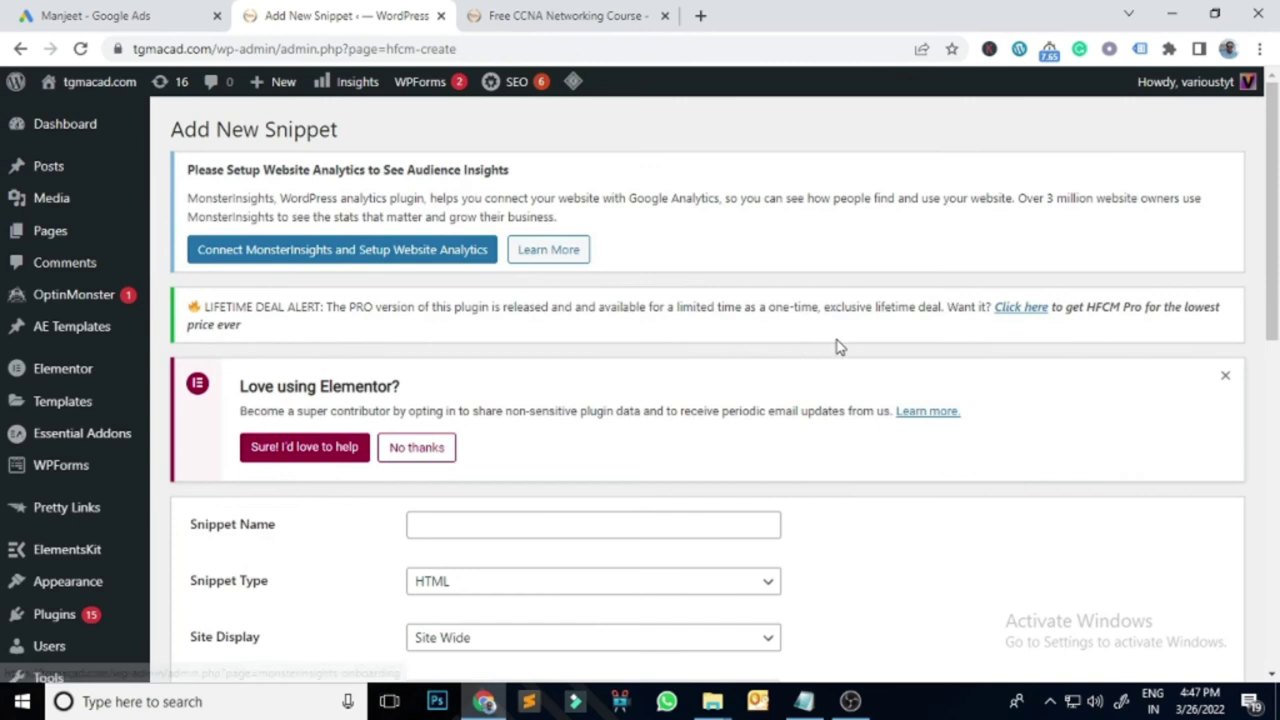
scroll(870, 370, down, 2)
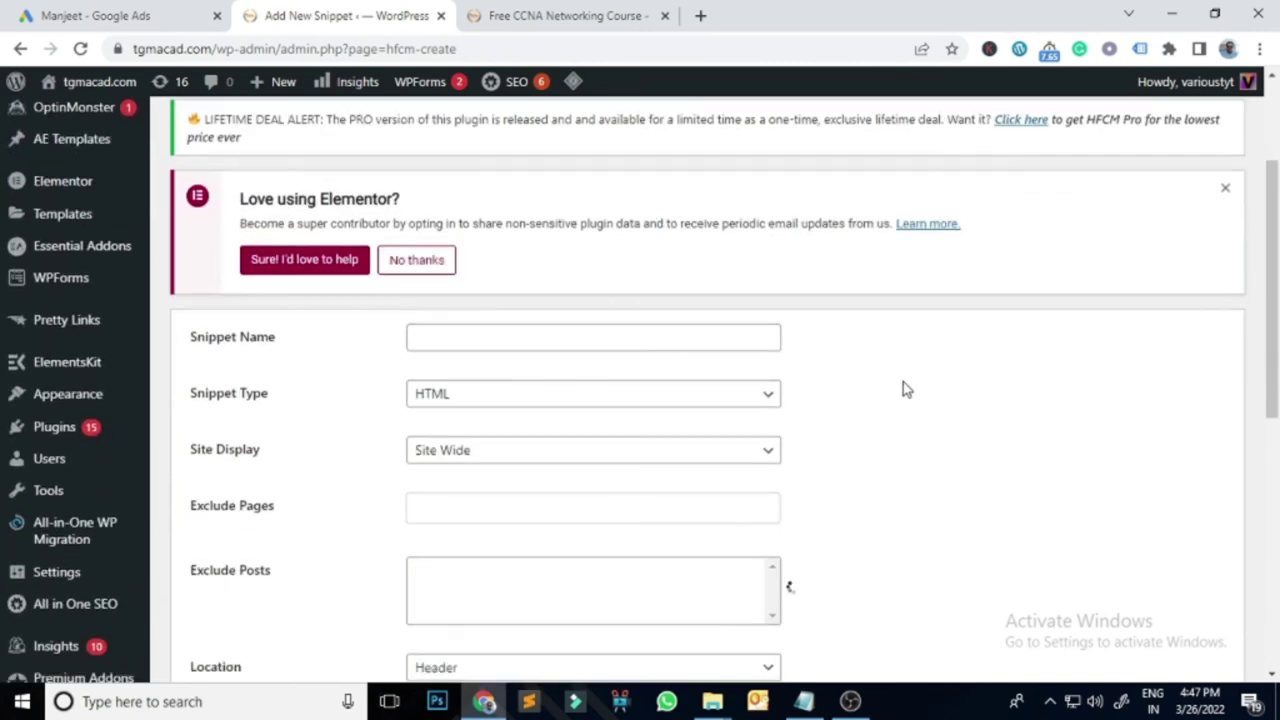
click(447, 339)
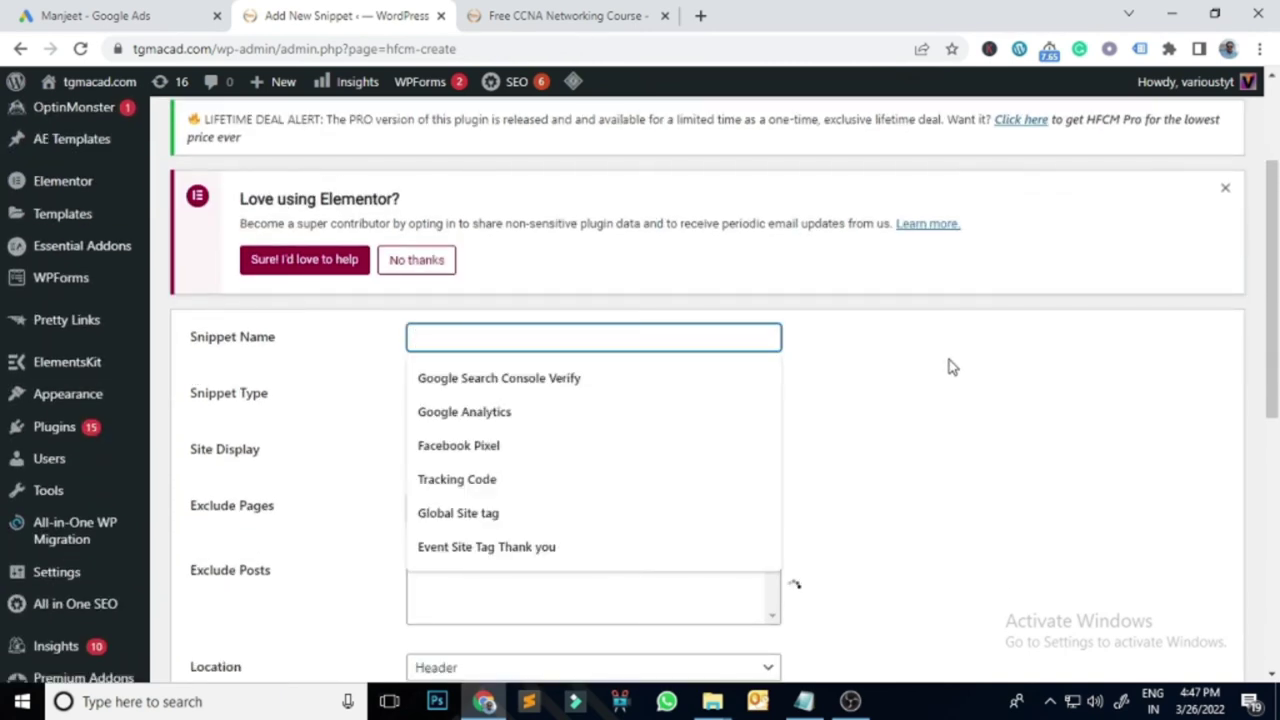
click(910, 366)
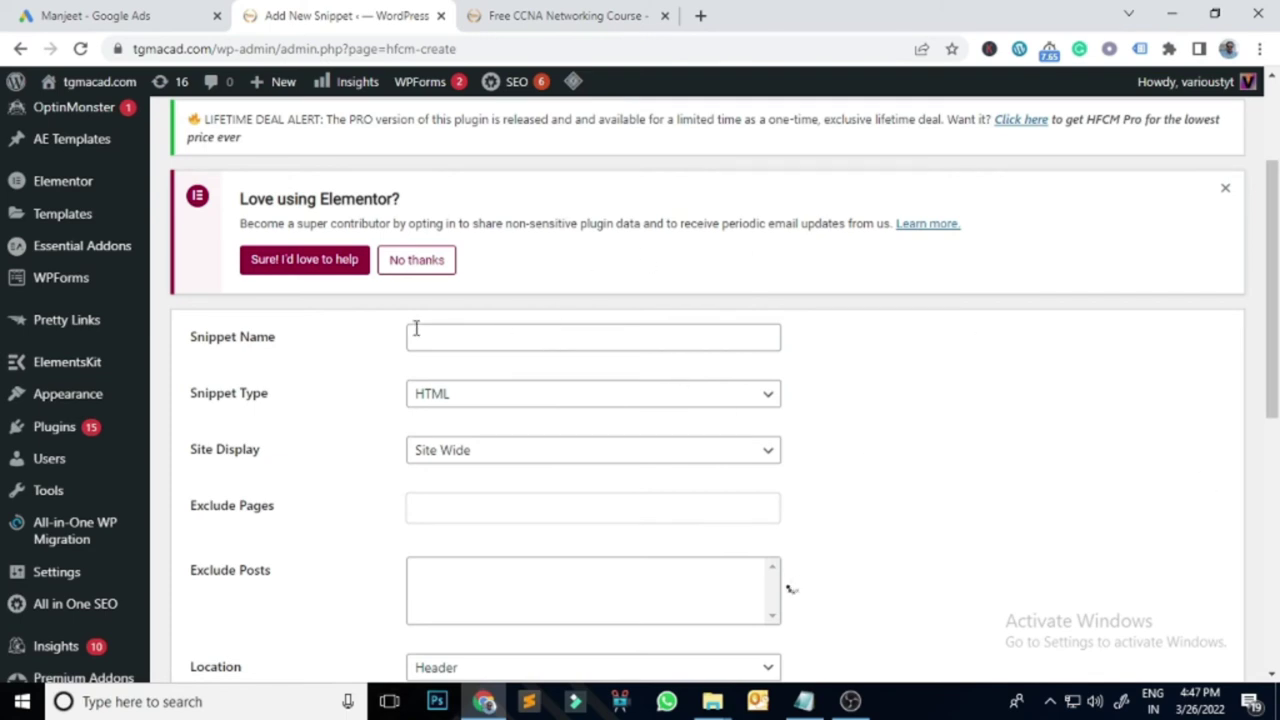
scroll(1157, 398, down, 1)
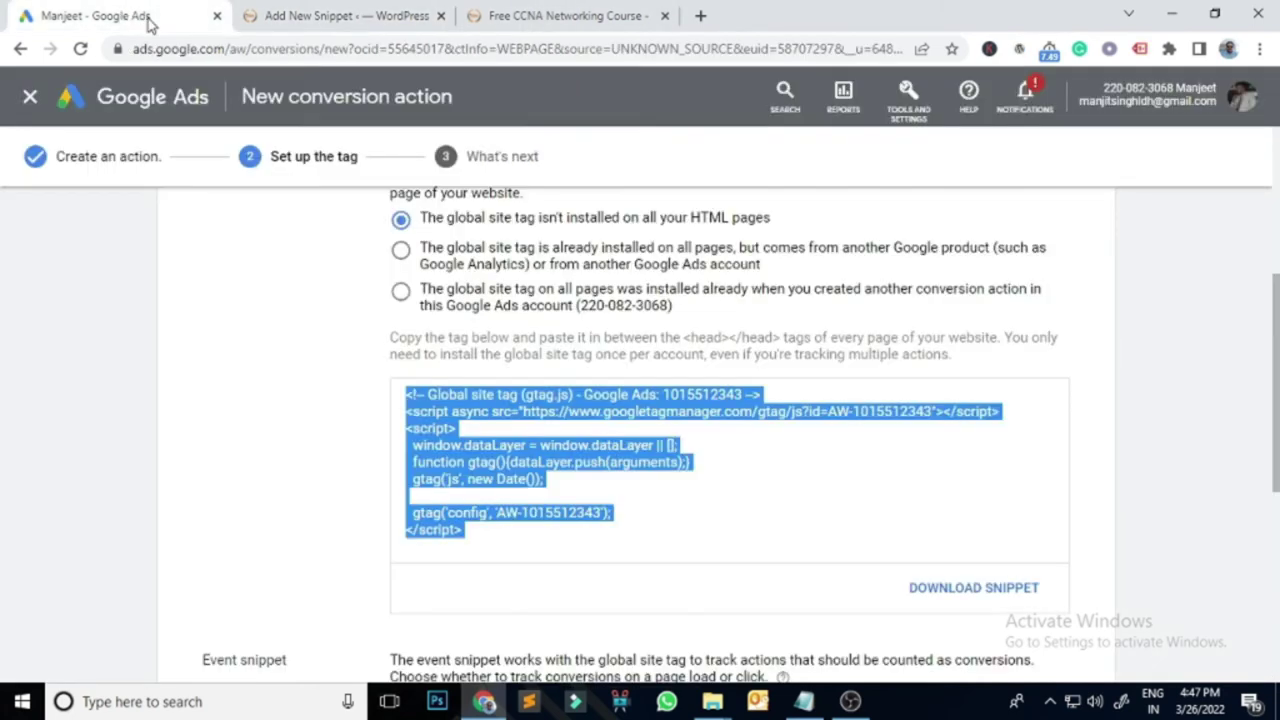
Recheck the global site tag instructions in Google Ads, and paste the tag's code into the new WordPress snippet
click(150, 20)
scroll(716, 445, up, 2)
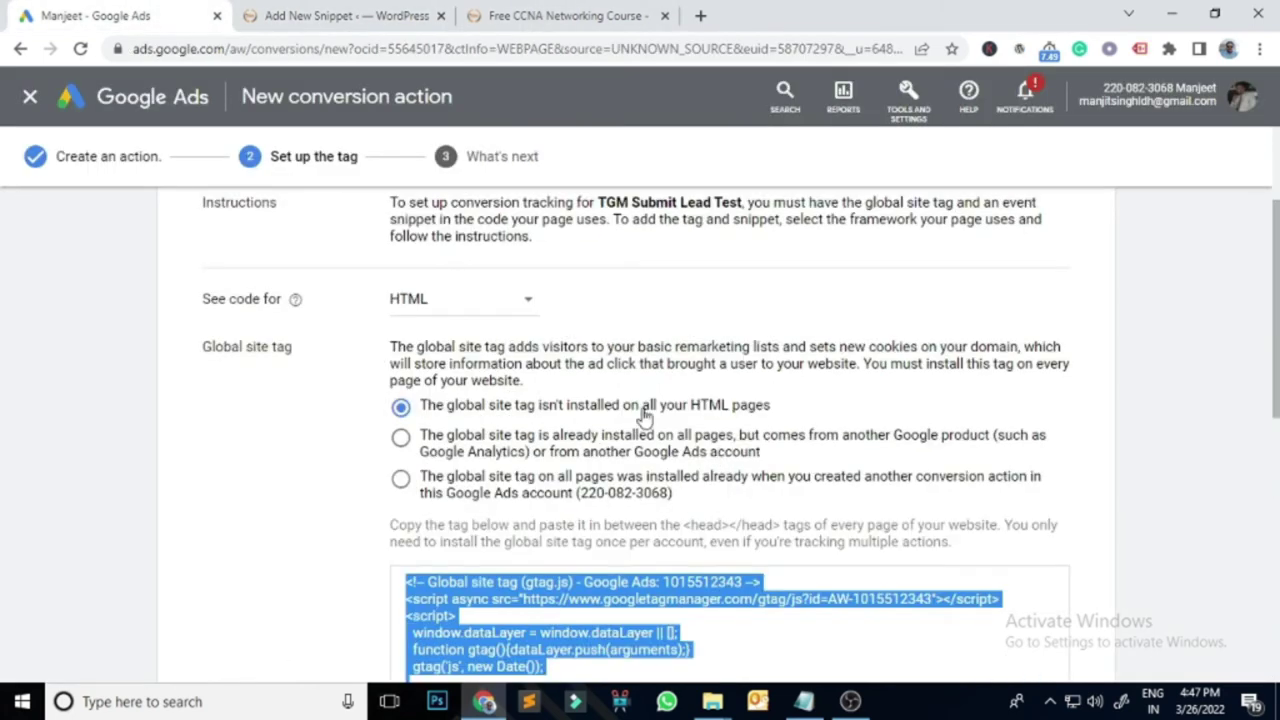
click(388, 16)
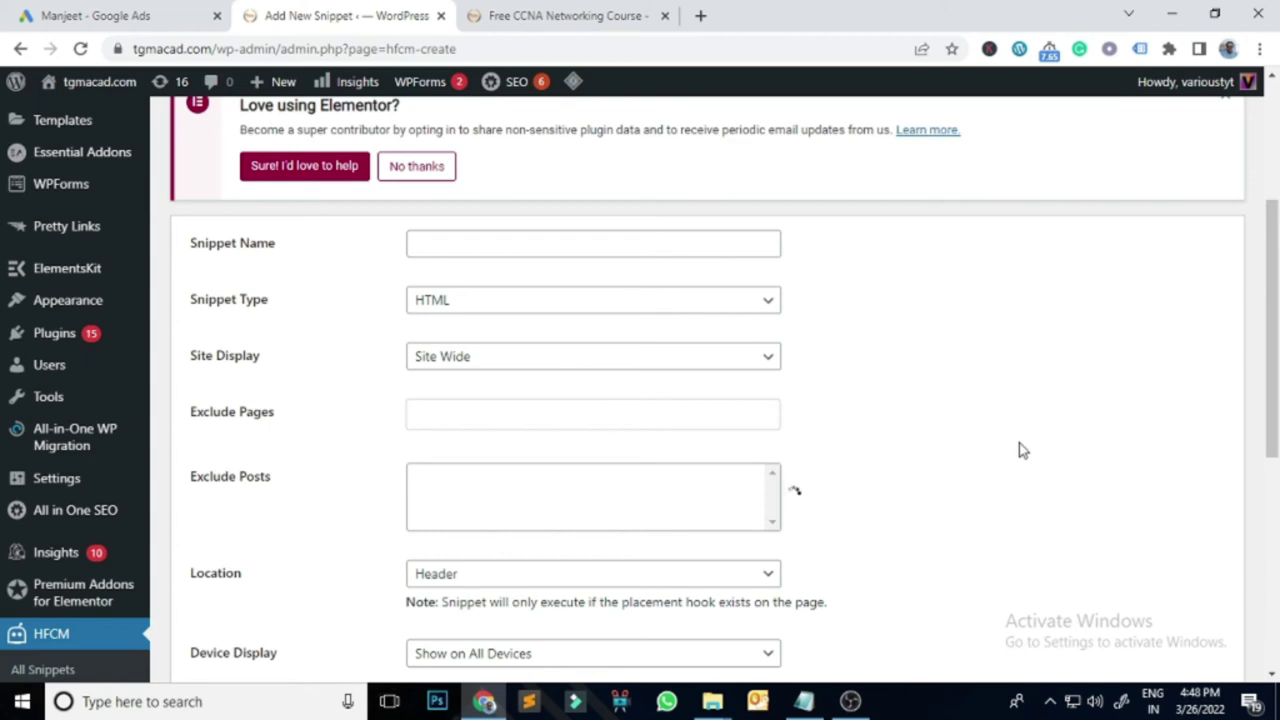
scroll(1037, 457, down, 3)
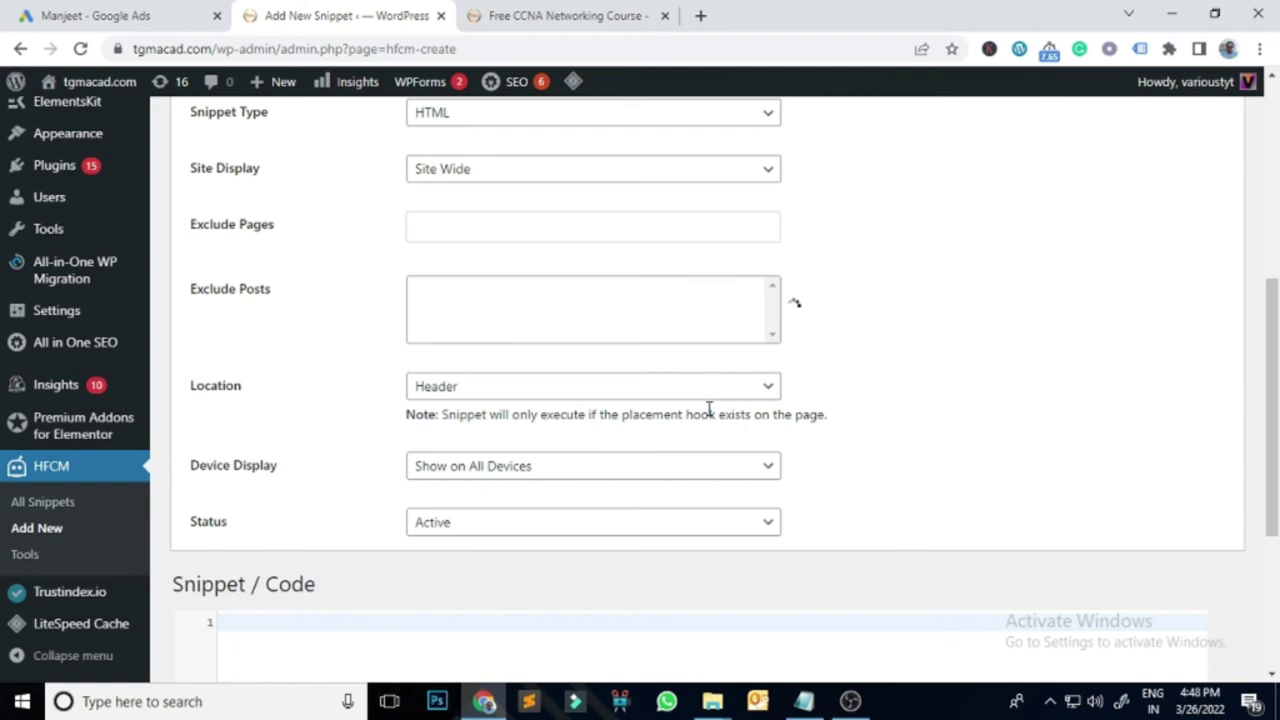
scroll(1197, 477, down, 1)
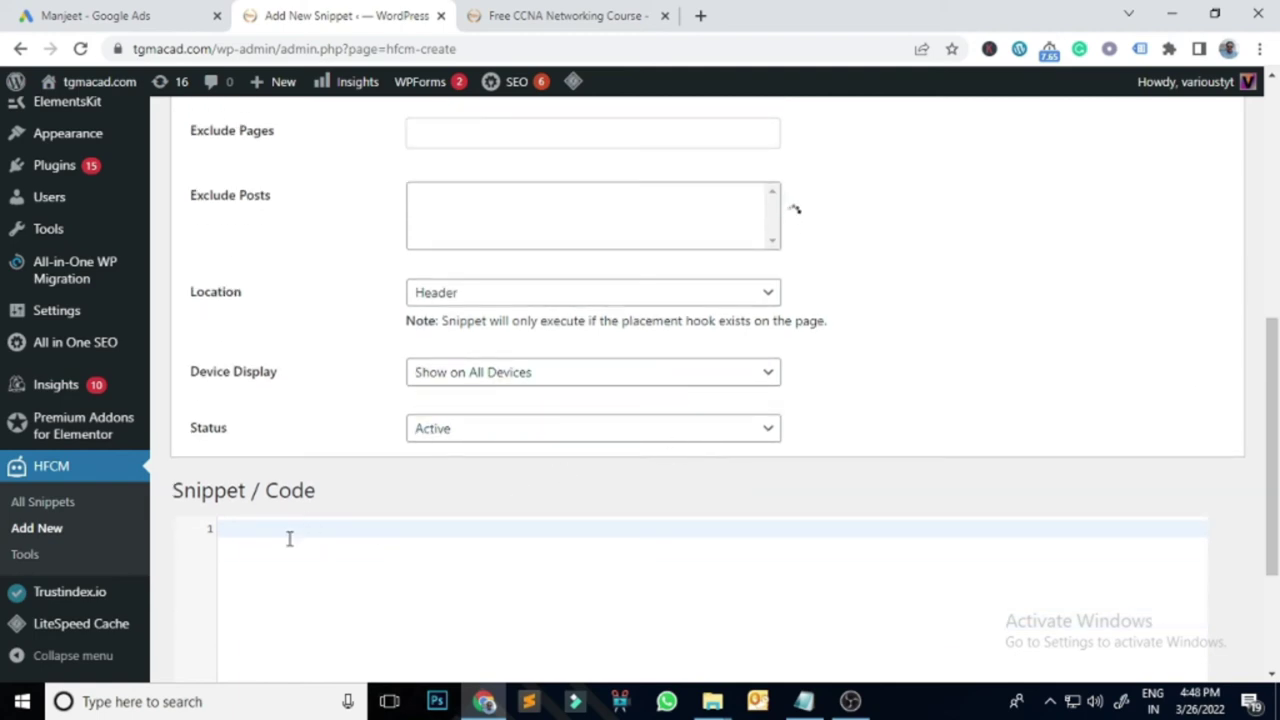
scroll(1174, 373, down, 2)
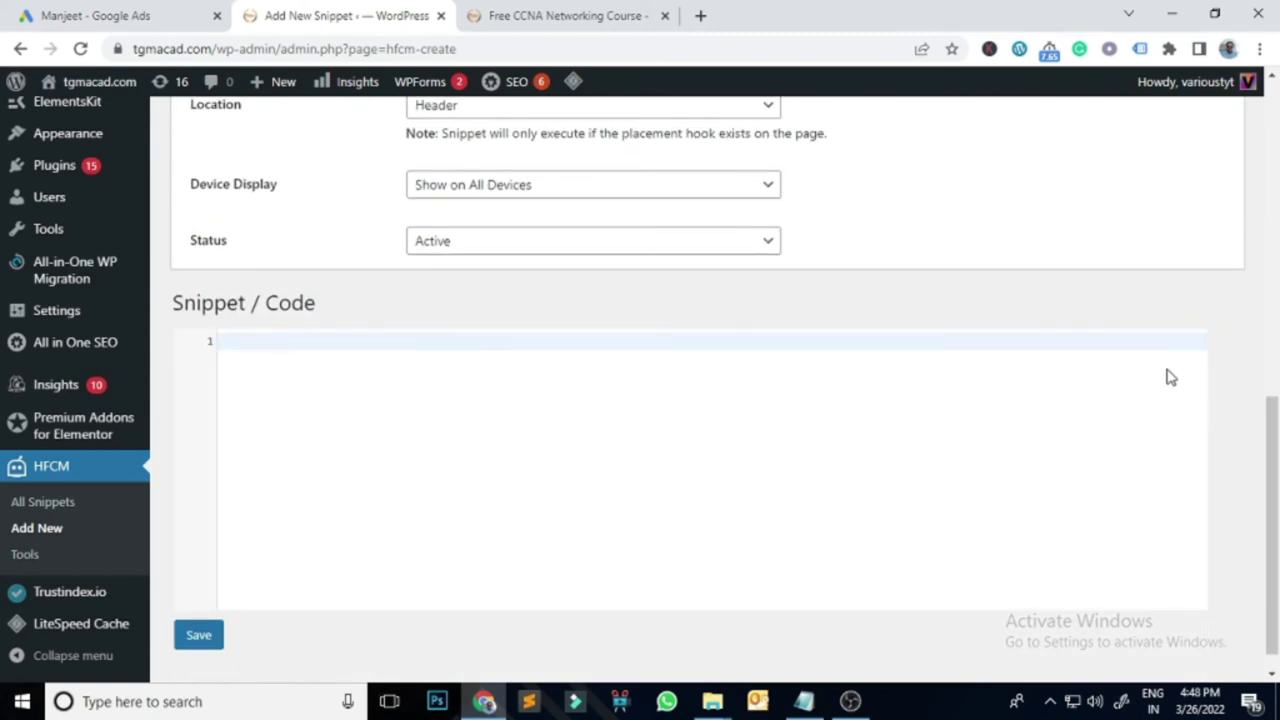
key(ctrl+v)
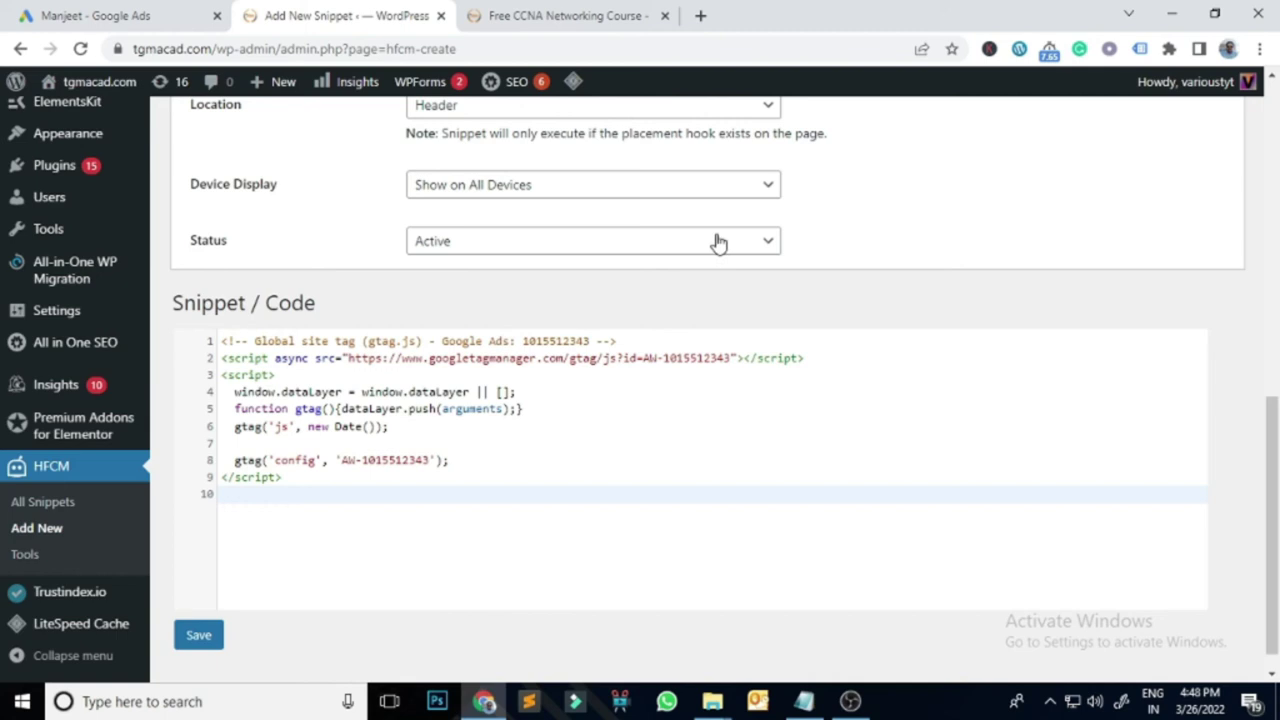
In Google Ads, compare the global site tag options and select the one already installed from another Google product
click(141, 20)
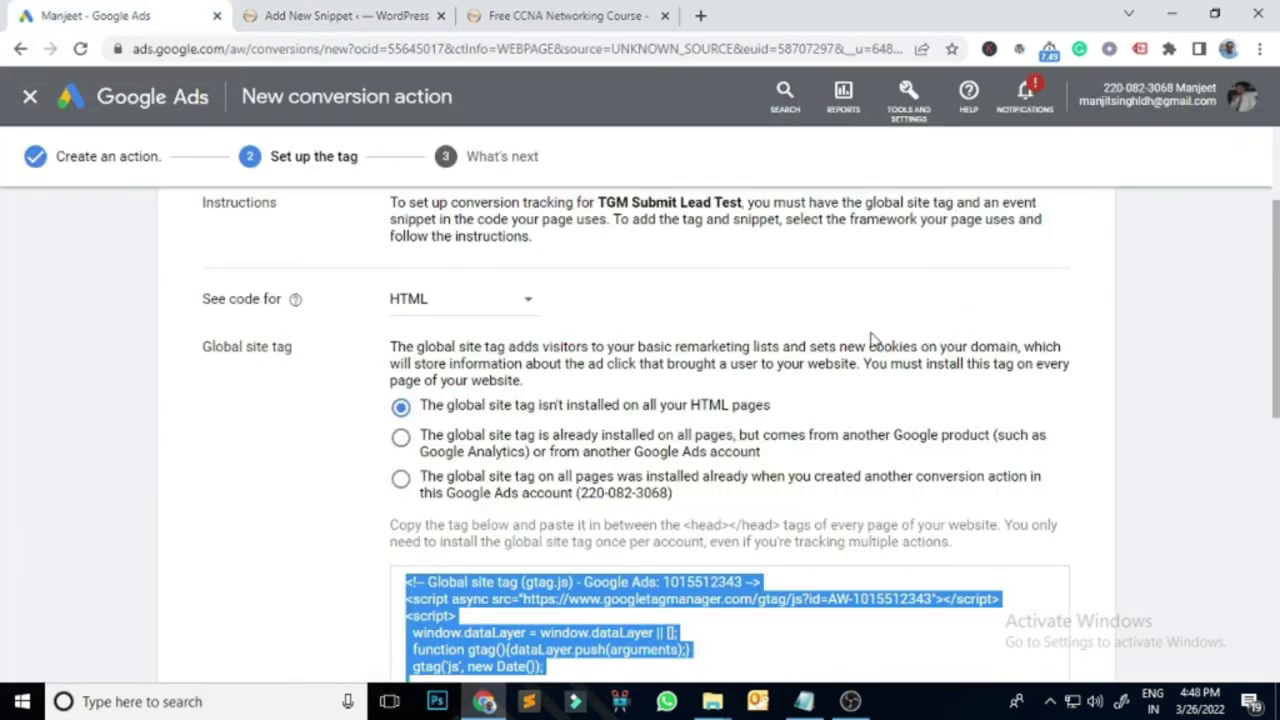
click(400, 441)
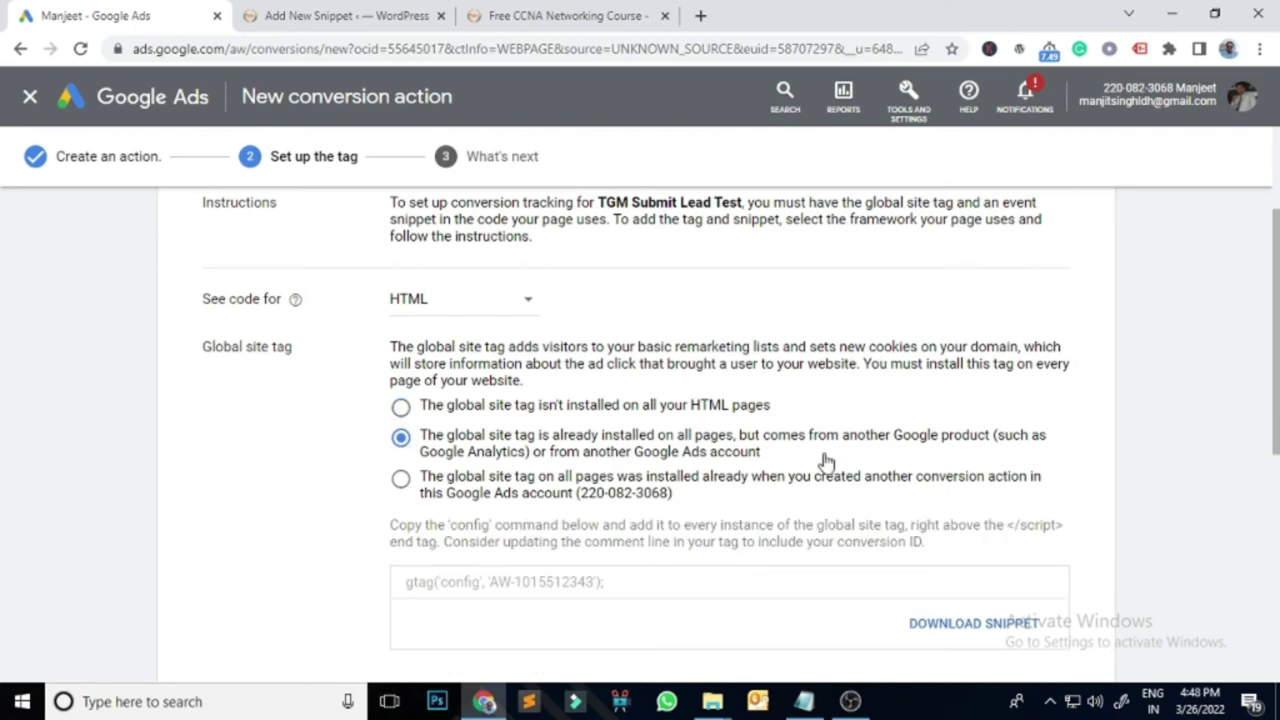
click(400, 407)
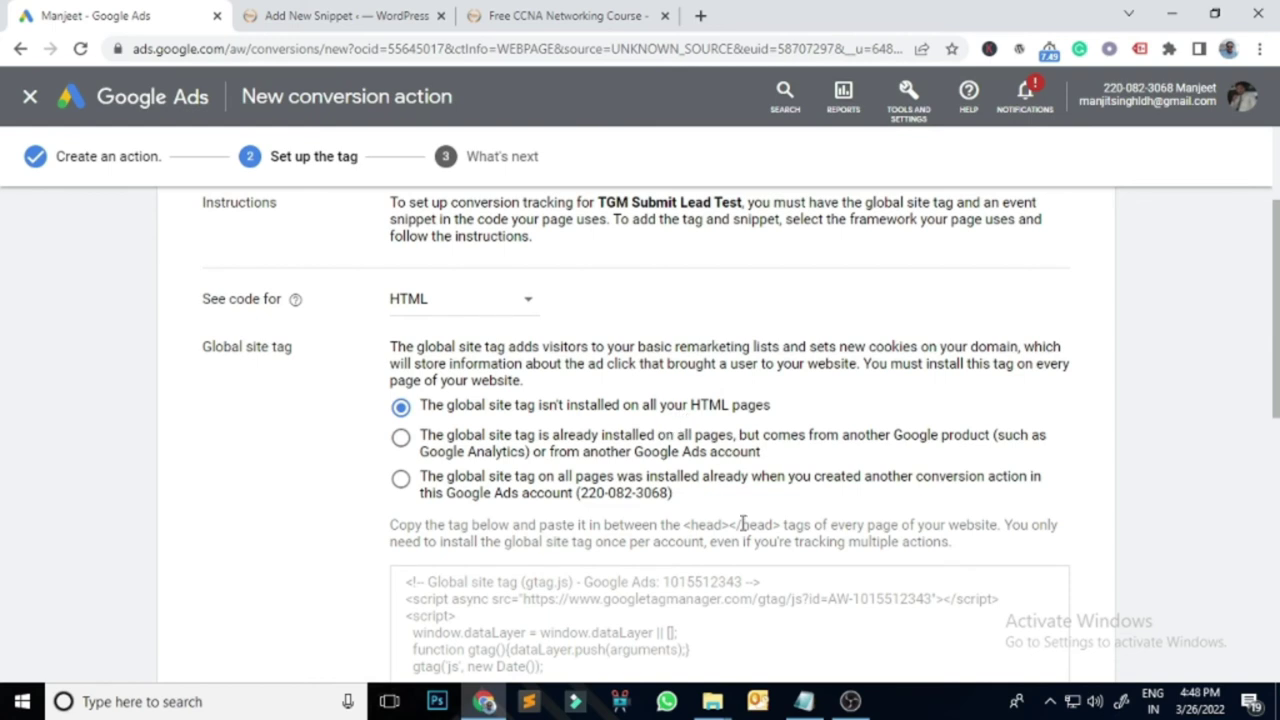
scroll(472, 373, down, 2)
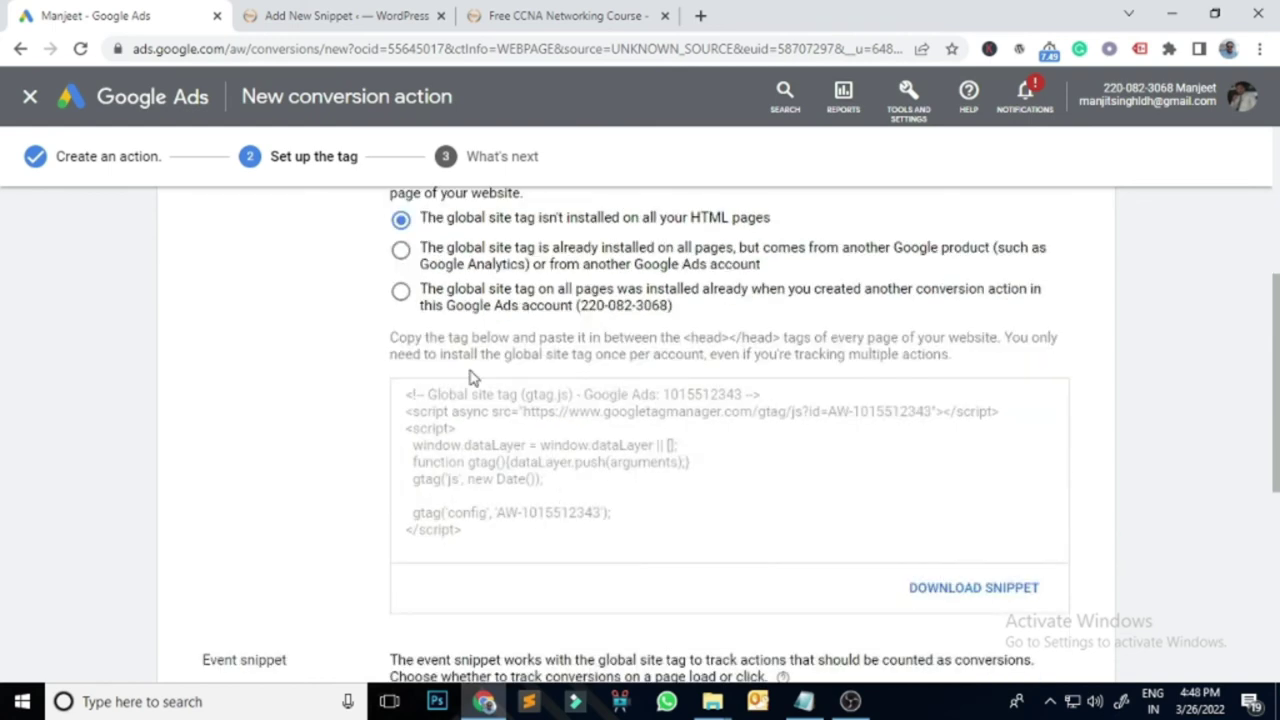
click(401, 250)
scroll(1100, 410, down, 3)
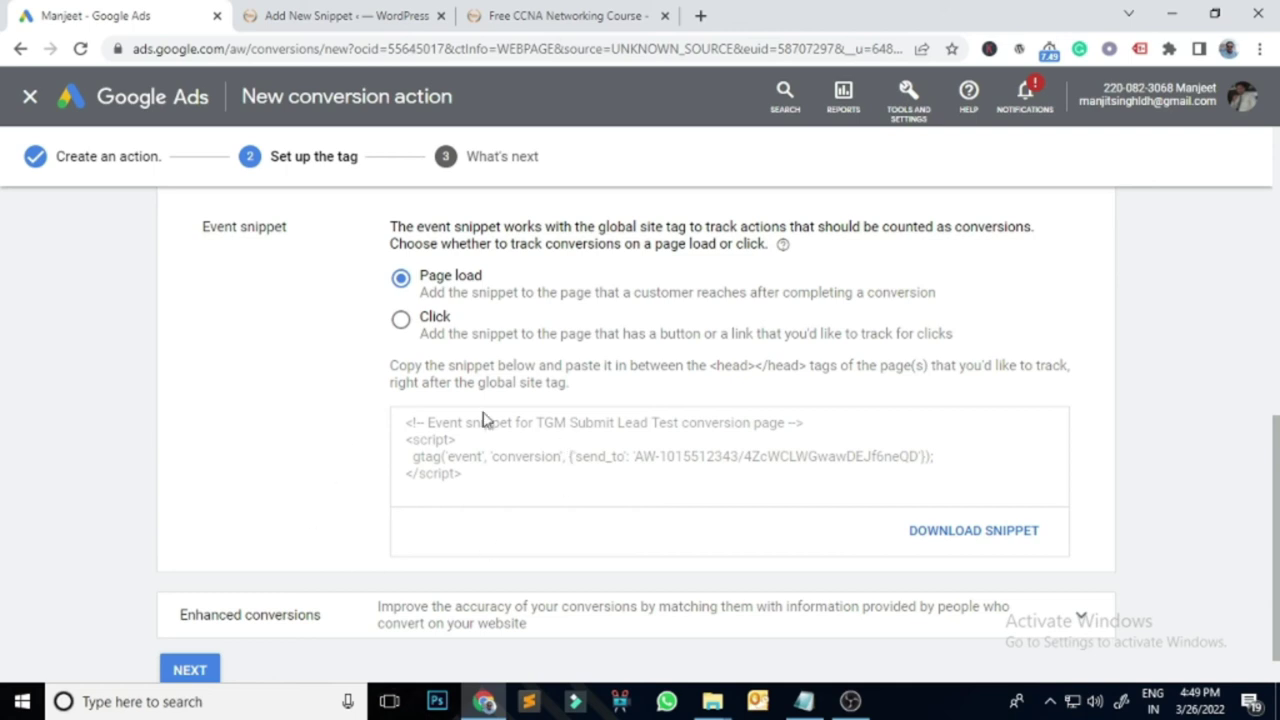
Copy the page-load event snippet for TGM Submit Lead Test and return to the new snippet form in WordPress
click(511, 468)
key(ctrl+c)
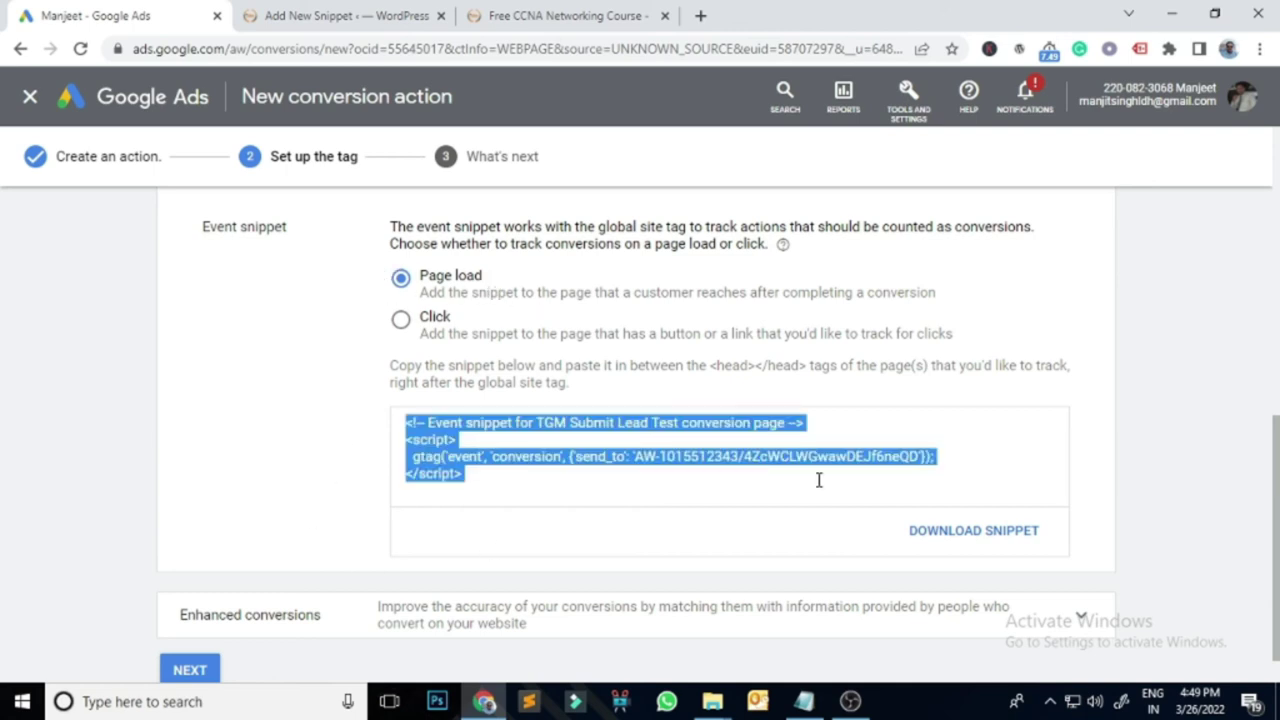
click(396, 18)
scroll(790, 478, up, 4)
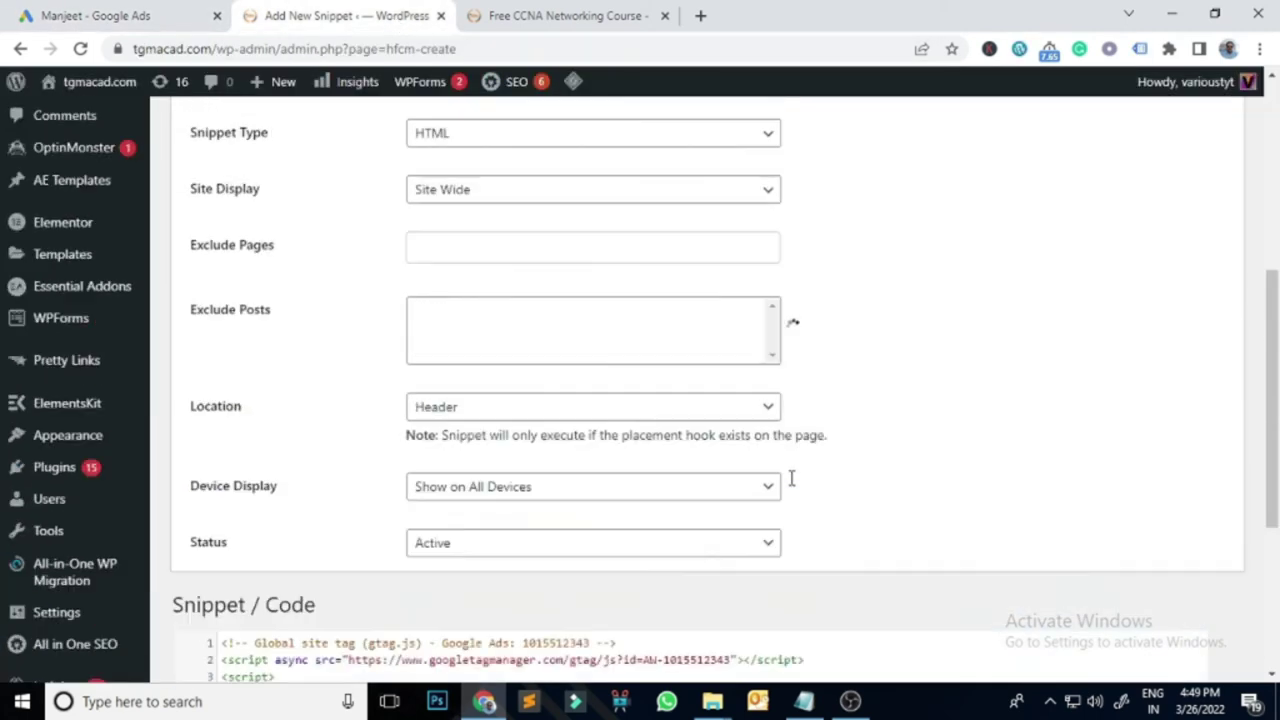
scroll(993, 480, up, 2)
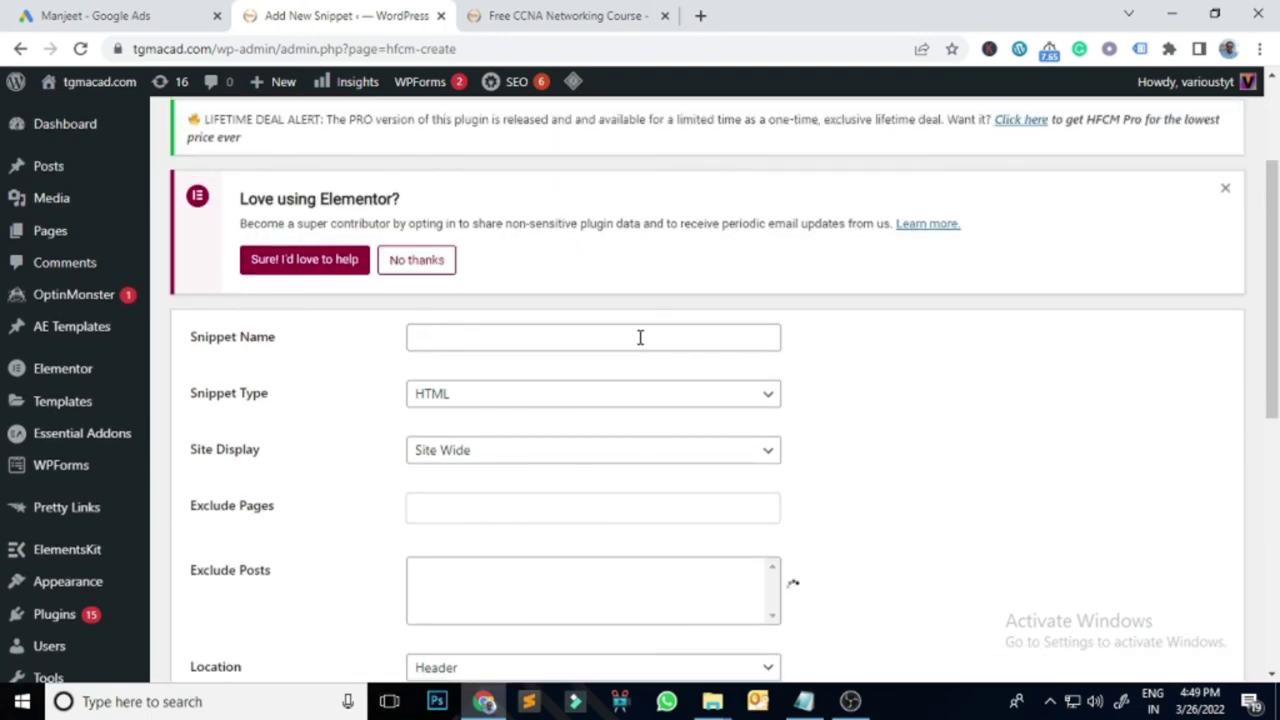
scroll(1004, 420, down, 1)
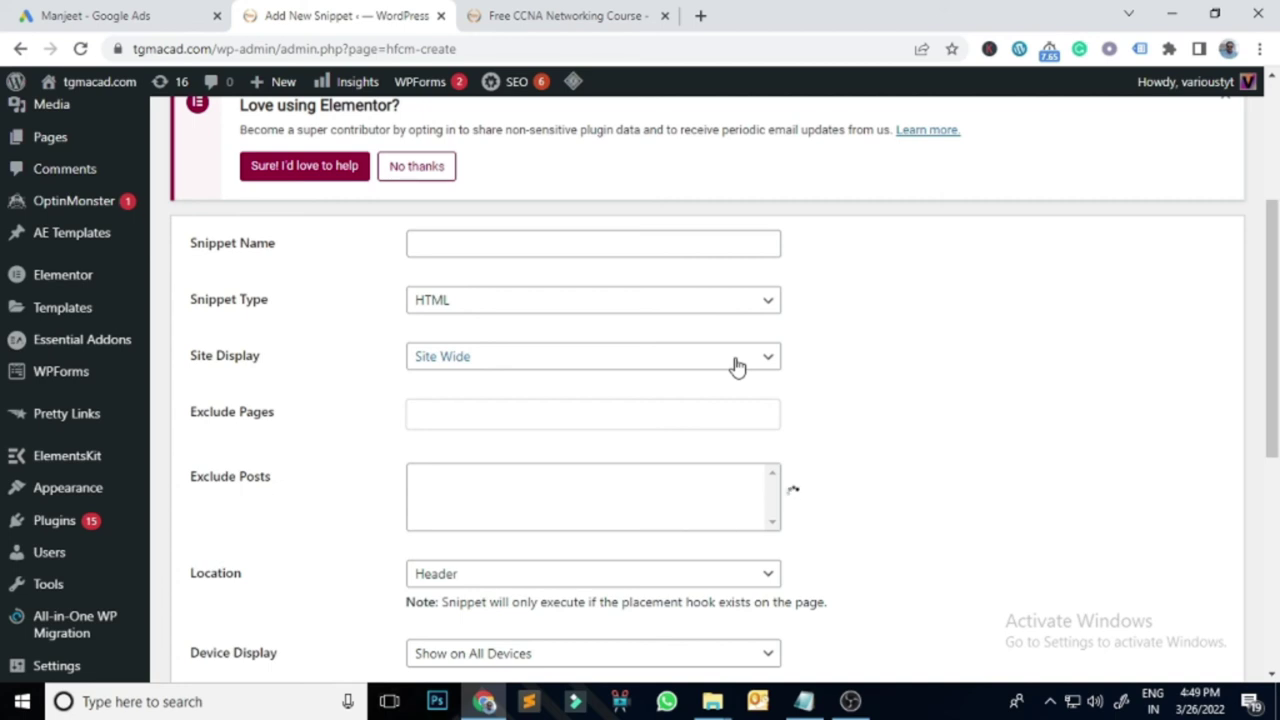
Set the new snippet's site display to Specific Pages, and look through the list of available pages
click(737, 362)
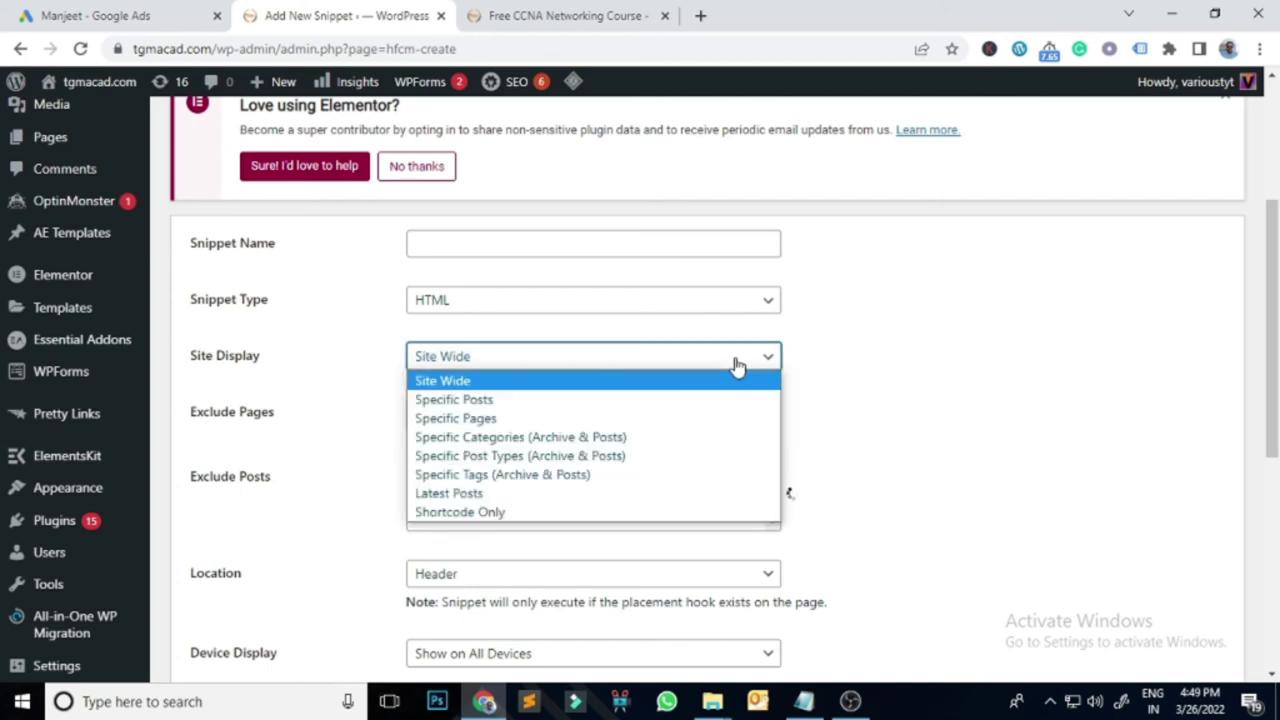
click(484, 422)
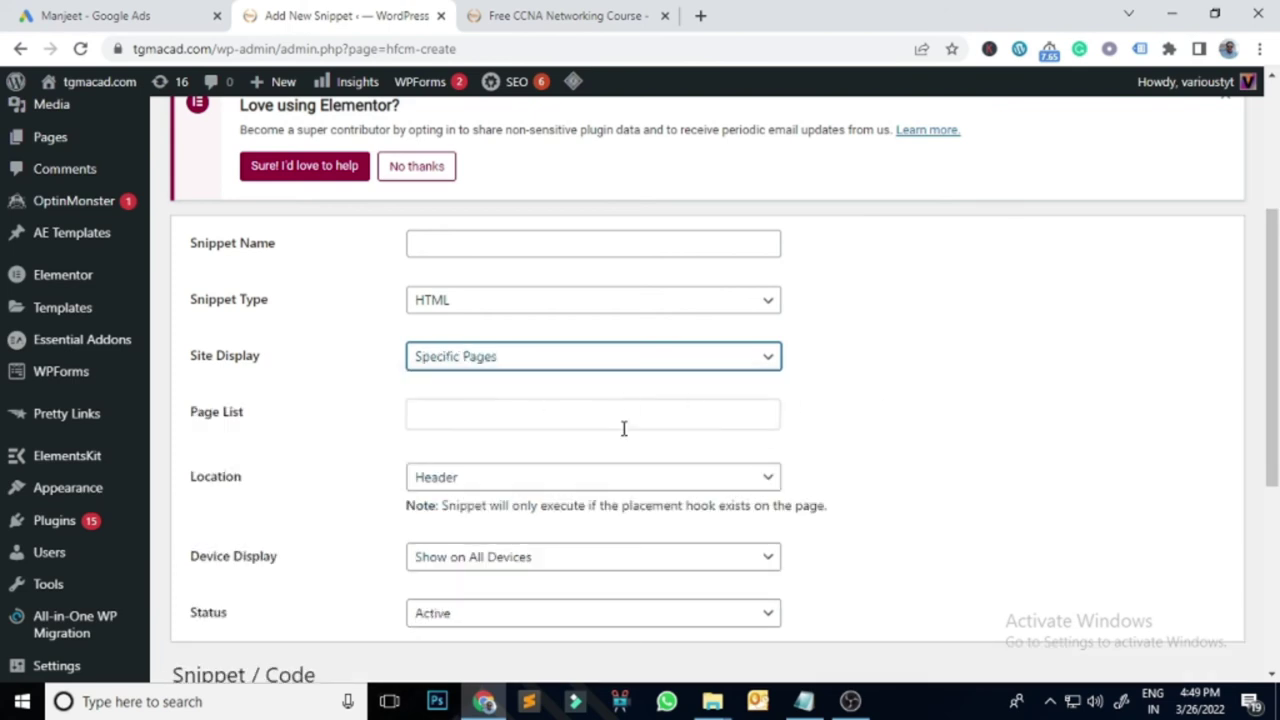
click(440, 411)
scroll(586, 491, down, 3)
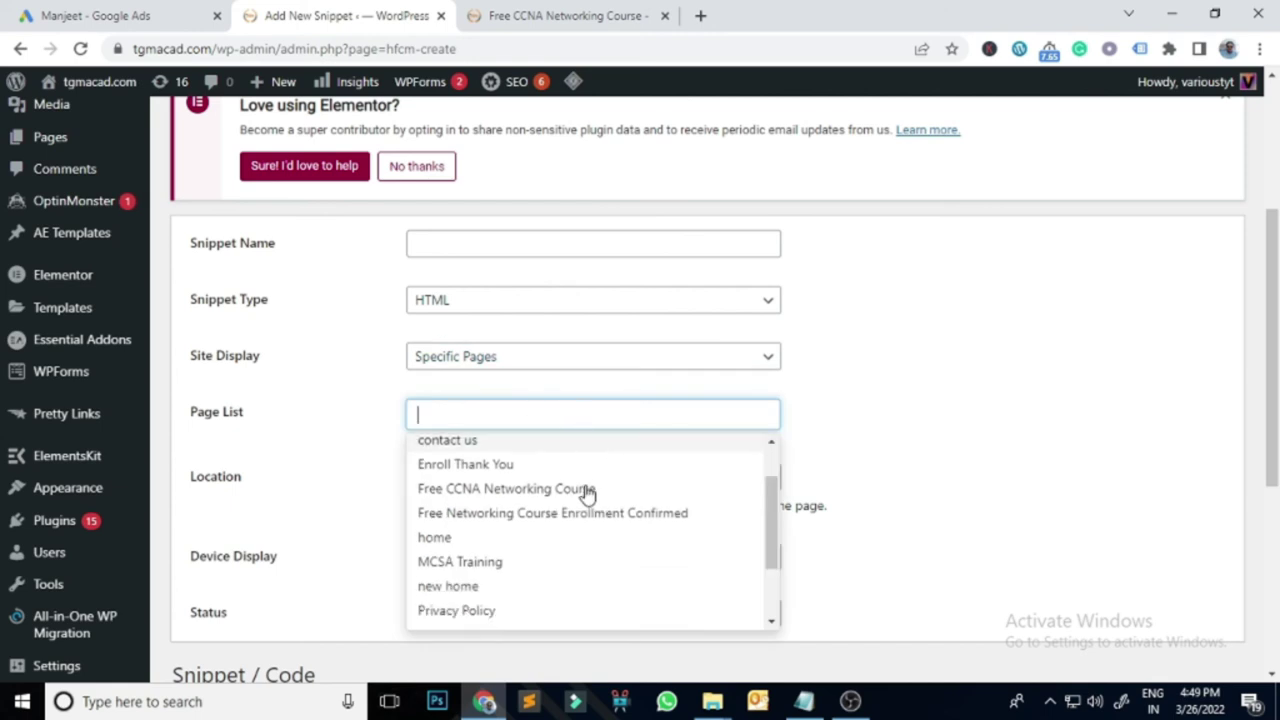
scroll(580, 514, up, 3)
scroll(560, 551, down, 2)
scroll(562, 552, down, 1)
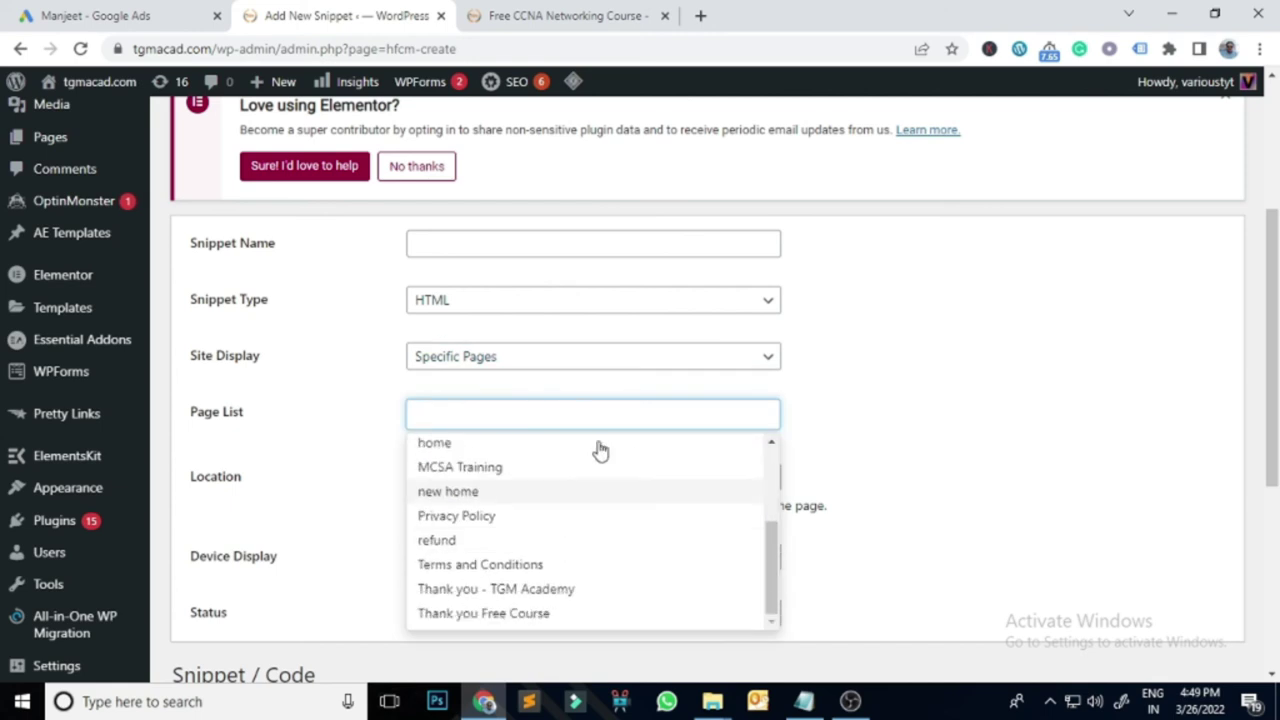
click(980, 446)
Replace the global site tag code in the new snippet with the copied TGM Submit Lead Test event snippet
scroll(980, 444, down, 2)
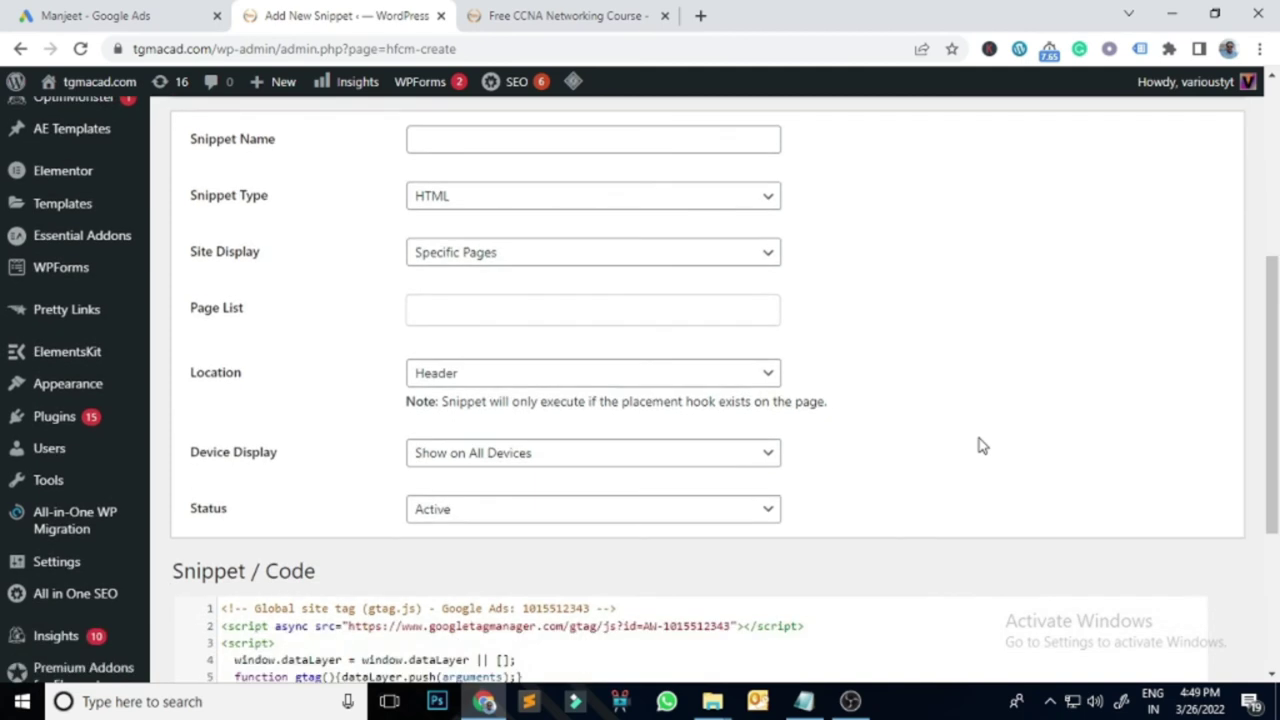
scroll(654, 569, down, 3)
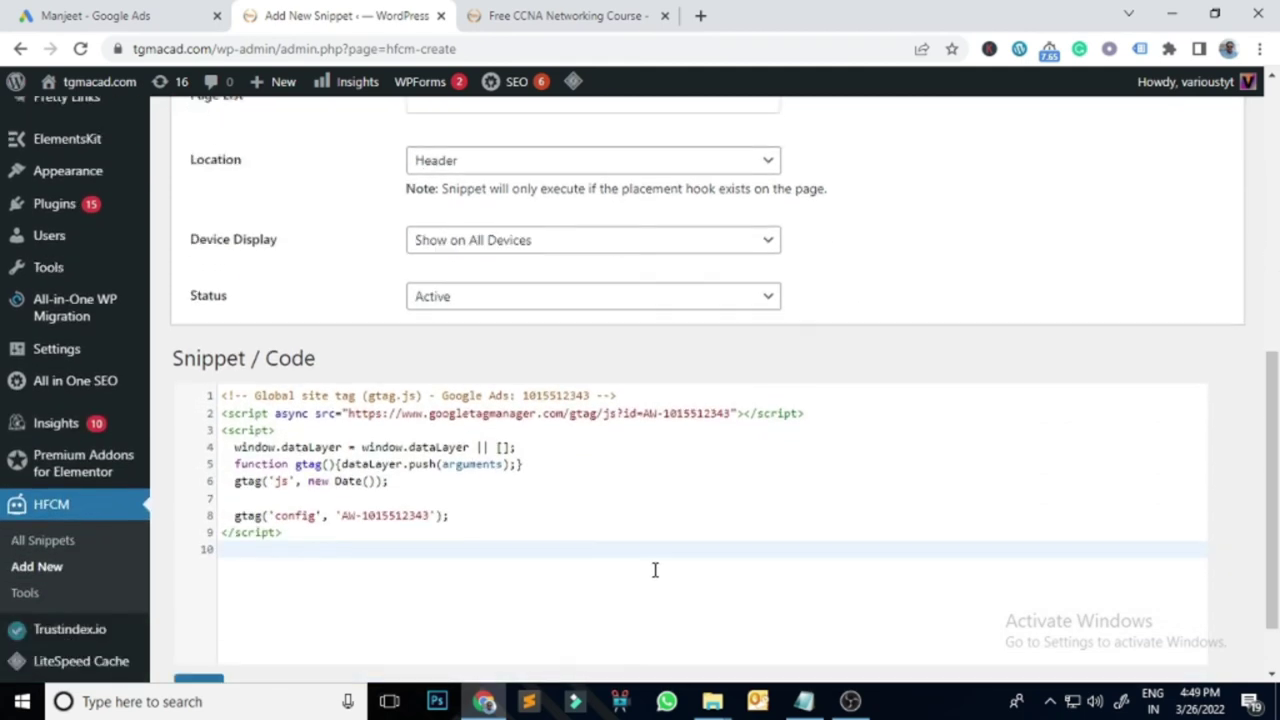
drag(369, 494, 1277, 267)
key(BackSpace)
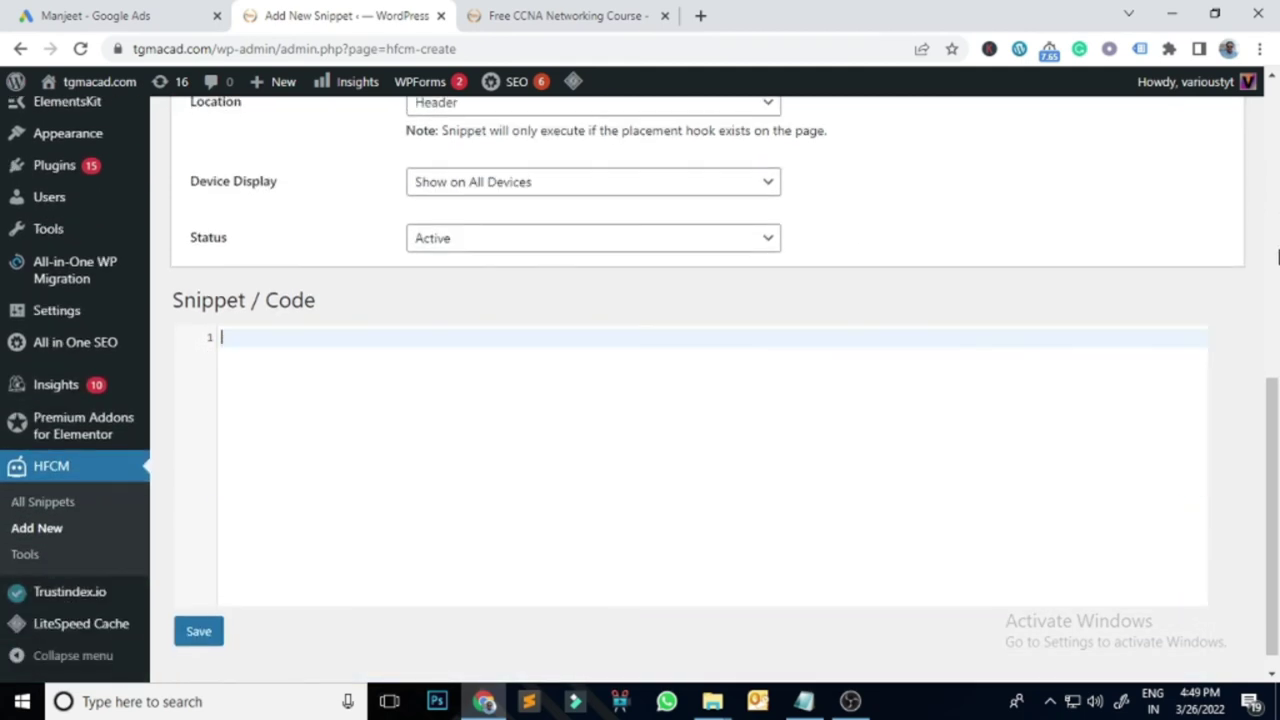
key(ctrl+v)
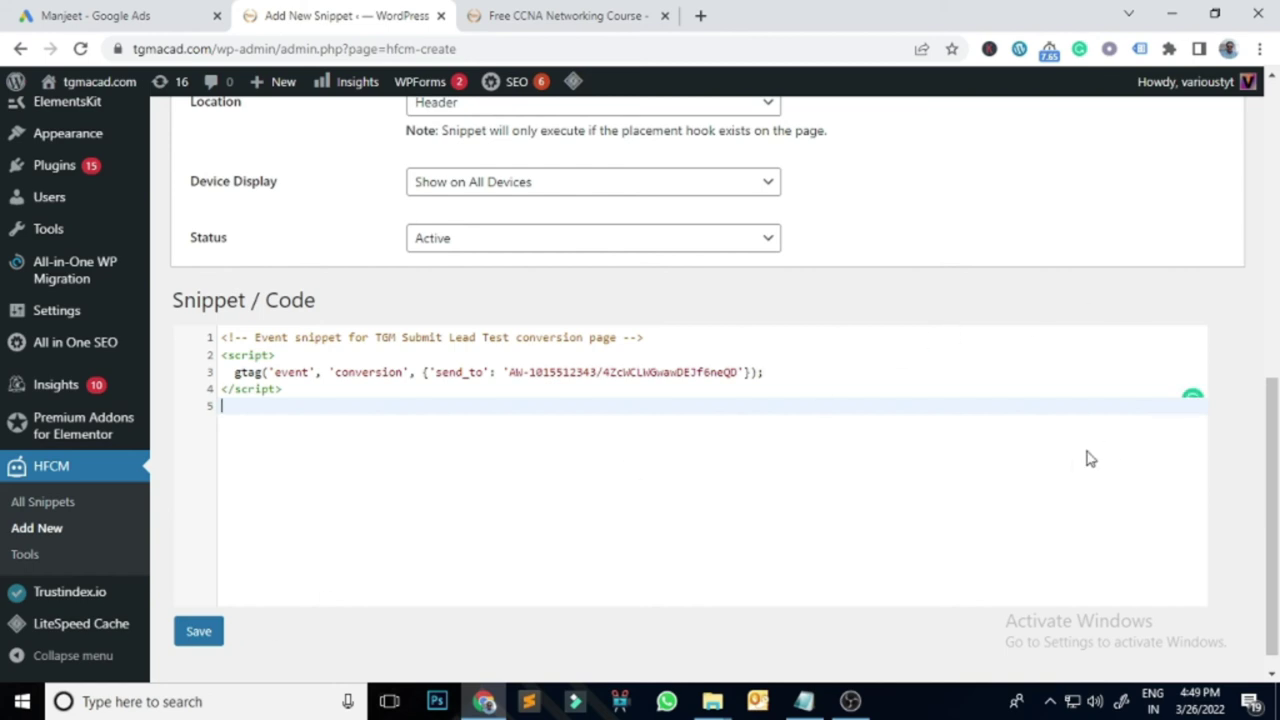
In Google Ads, finish setting up the TGM Submit Lead Test conversion action and review its entry under Submit lead forms in the conversions summary
scroll(1111, 382, up, 1)
scroll(1111, 383, up, 1)
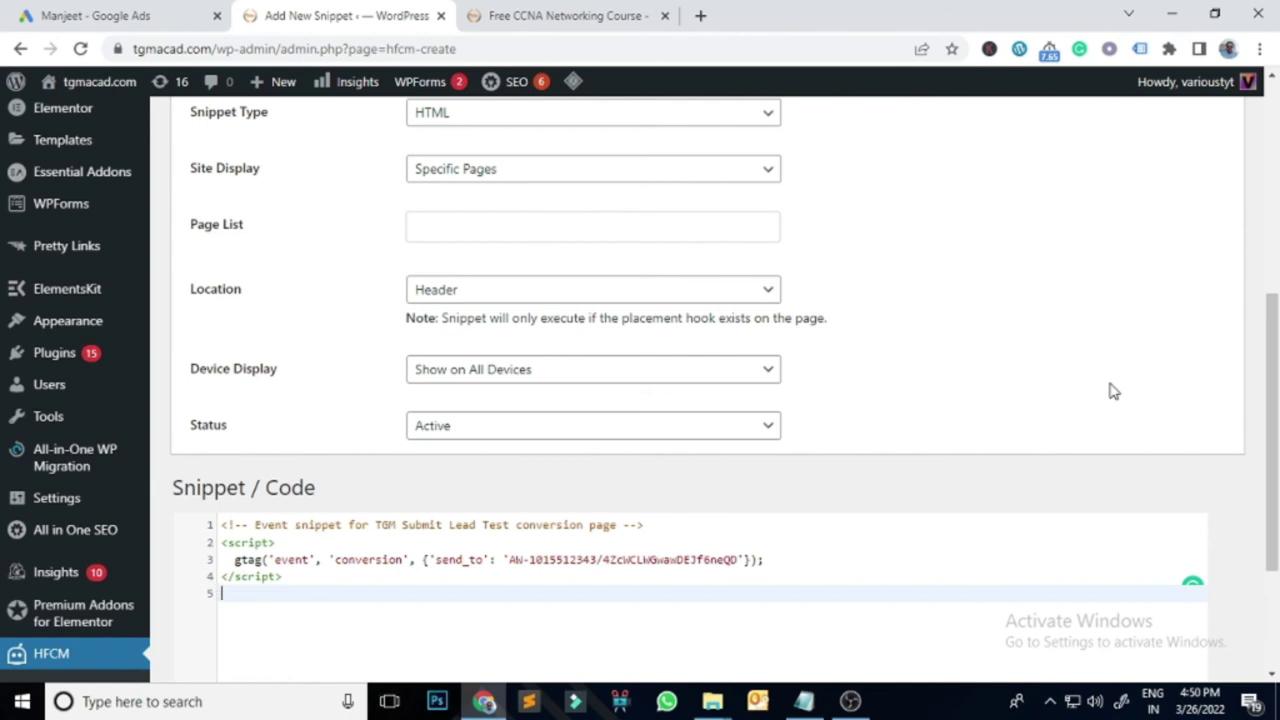
click(117, 16)
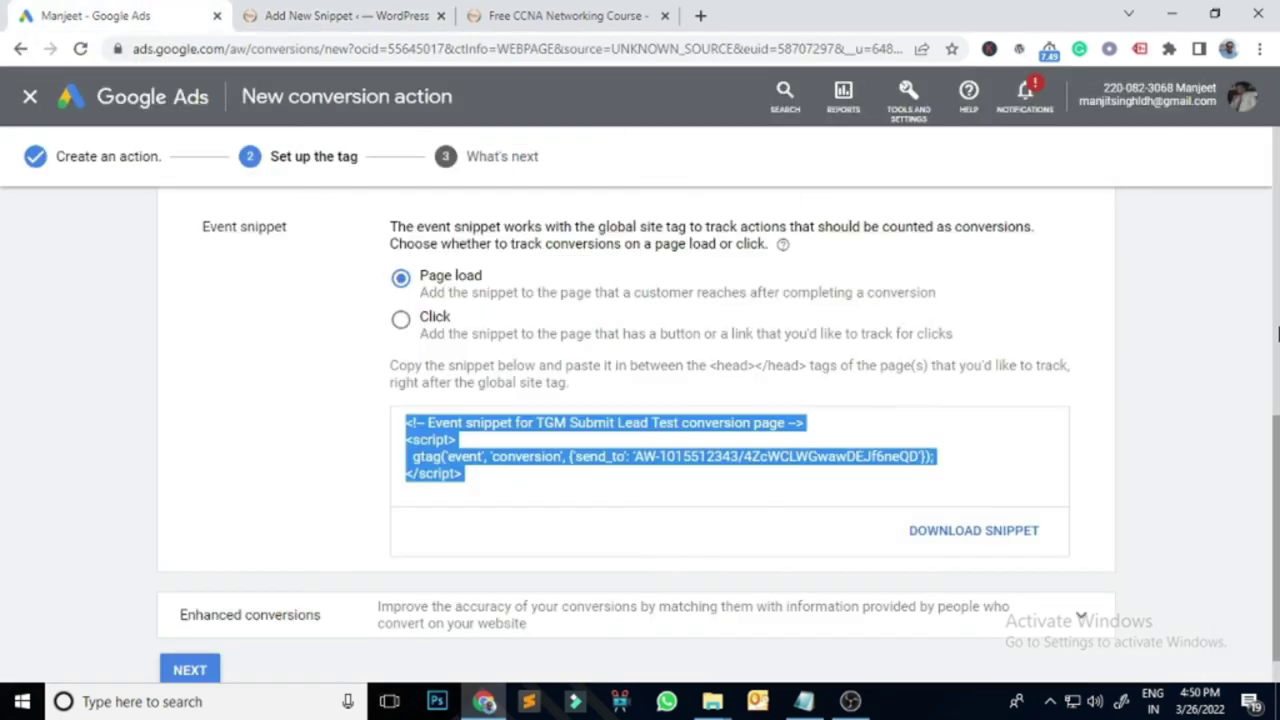
scroll(646, 491, down, 1)
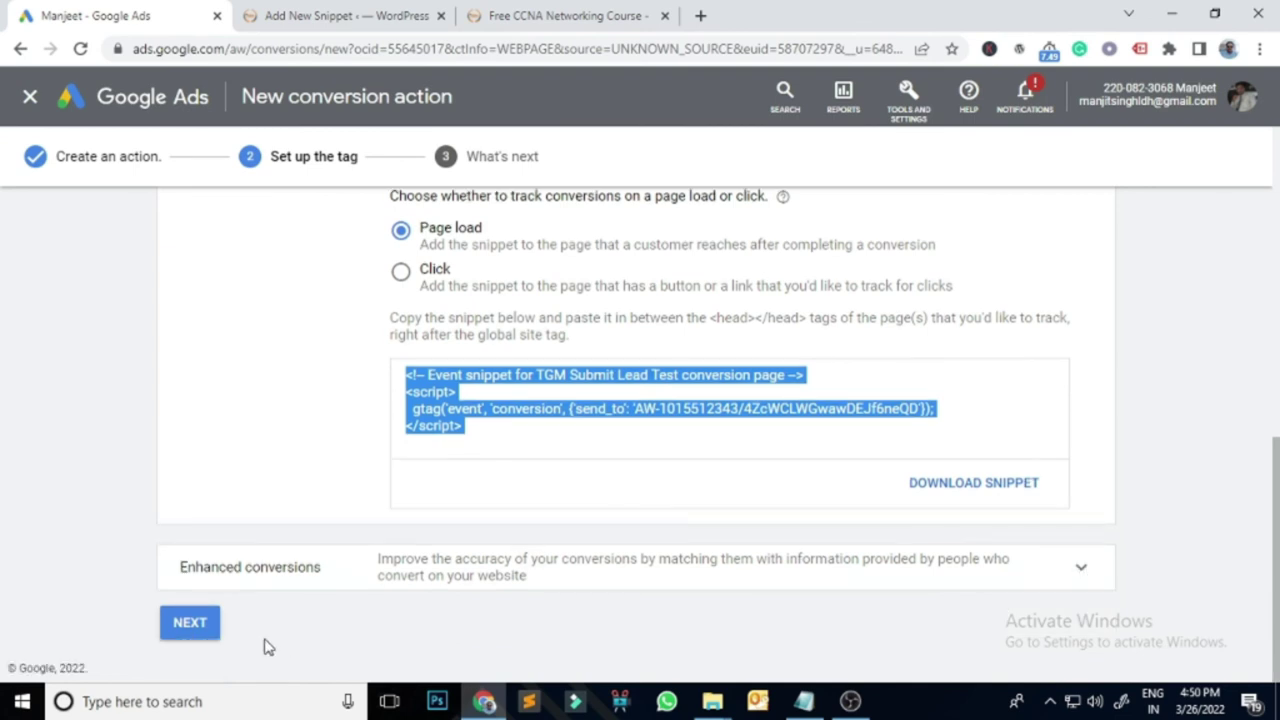
click(190, 623)
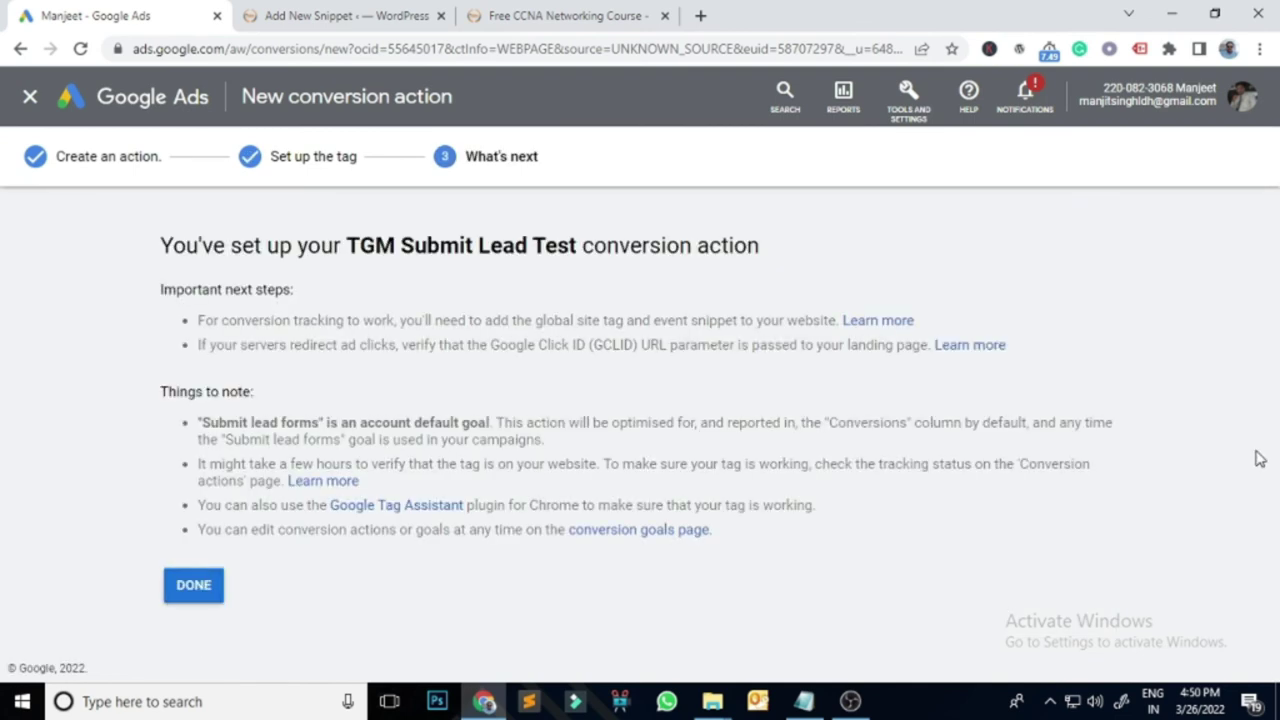
click(193, 585)
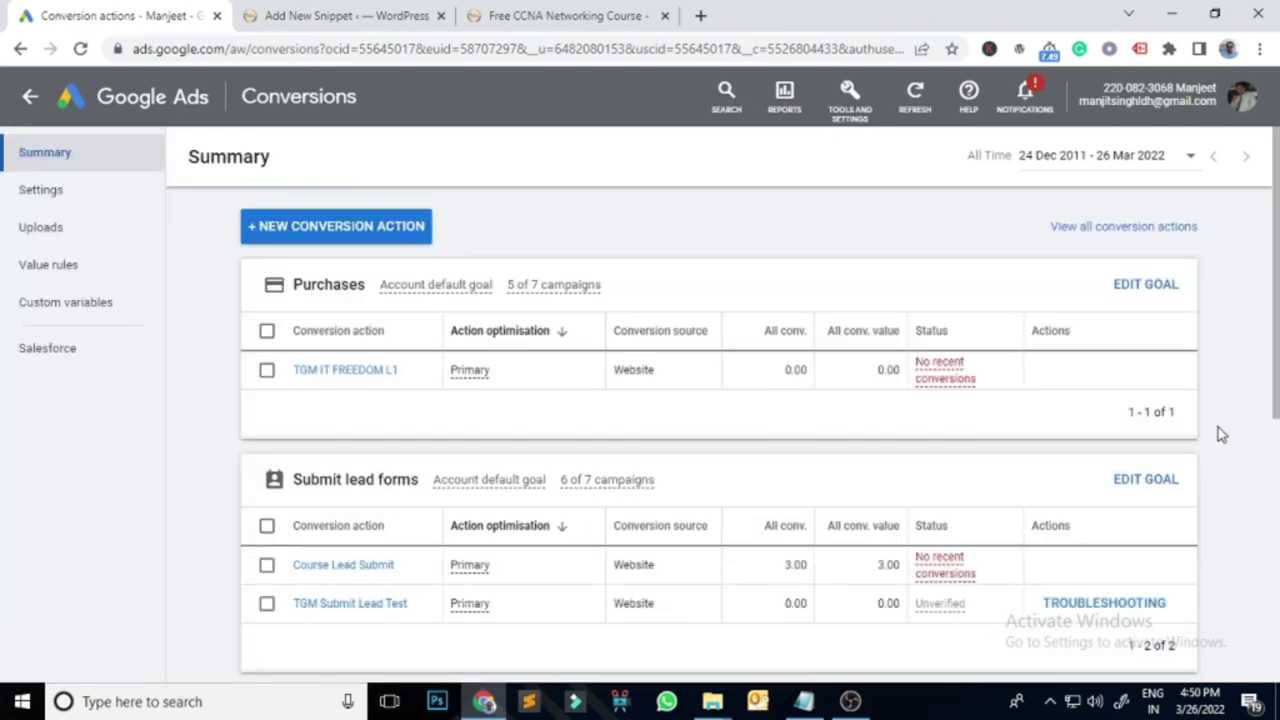
scroll(1277, 351, down, 2)
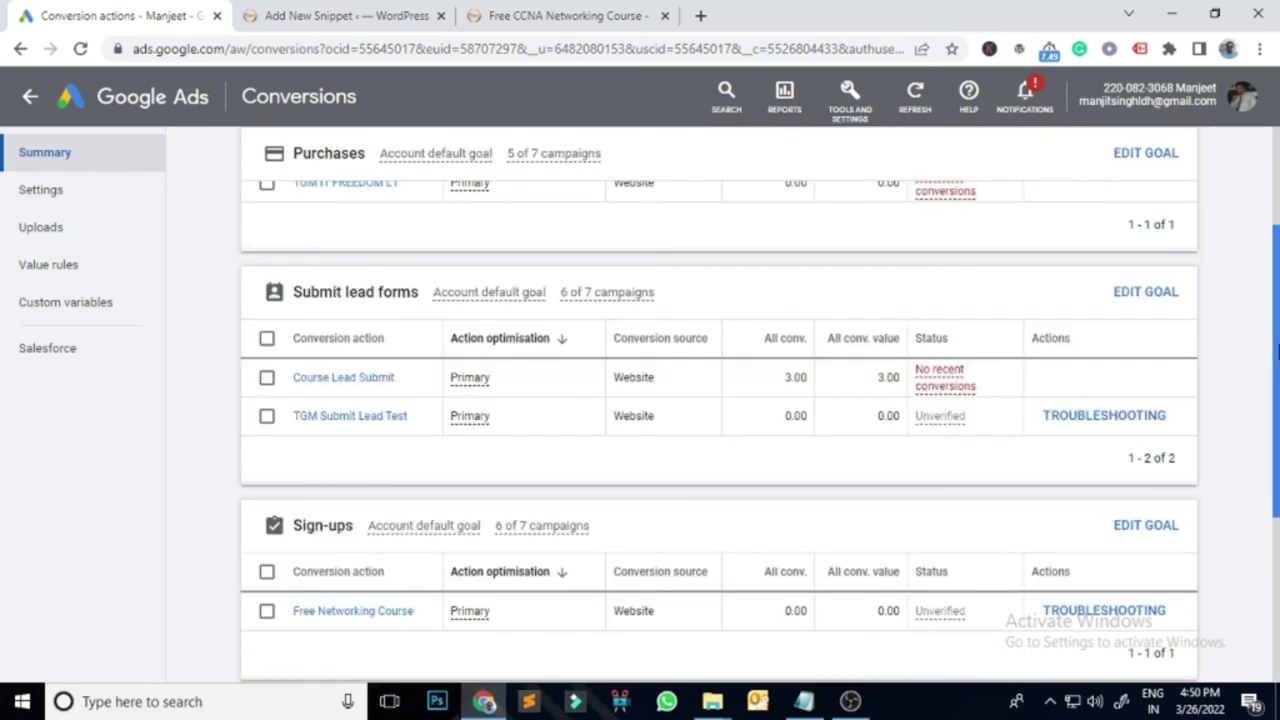